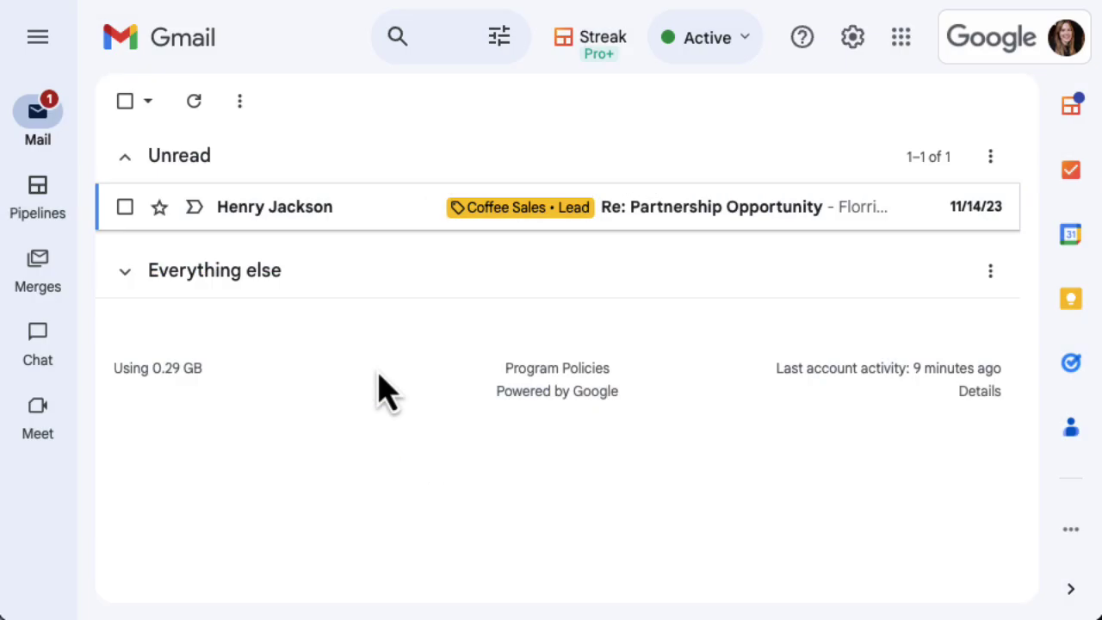
Open the integrations and automation settings of the Coffee Sales pipeline.
mouse_move(49, 204)
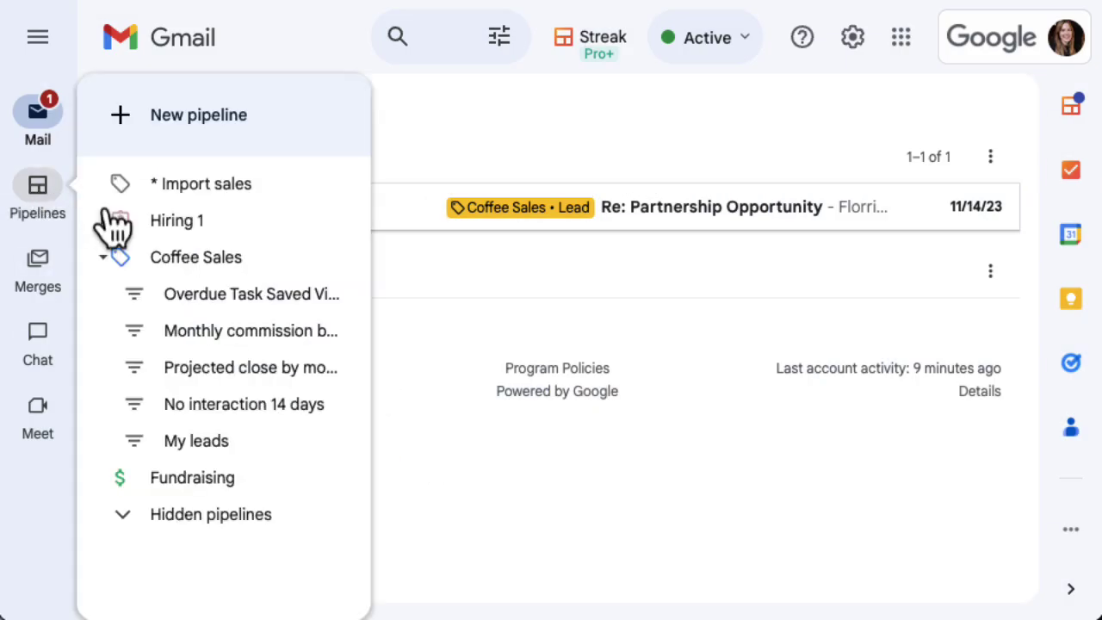
click(160, 262)
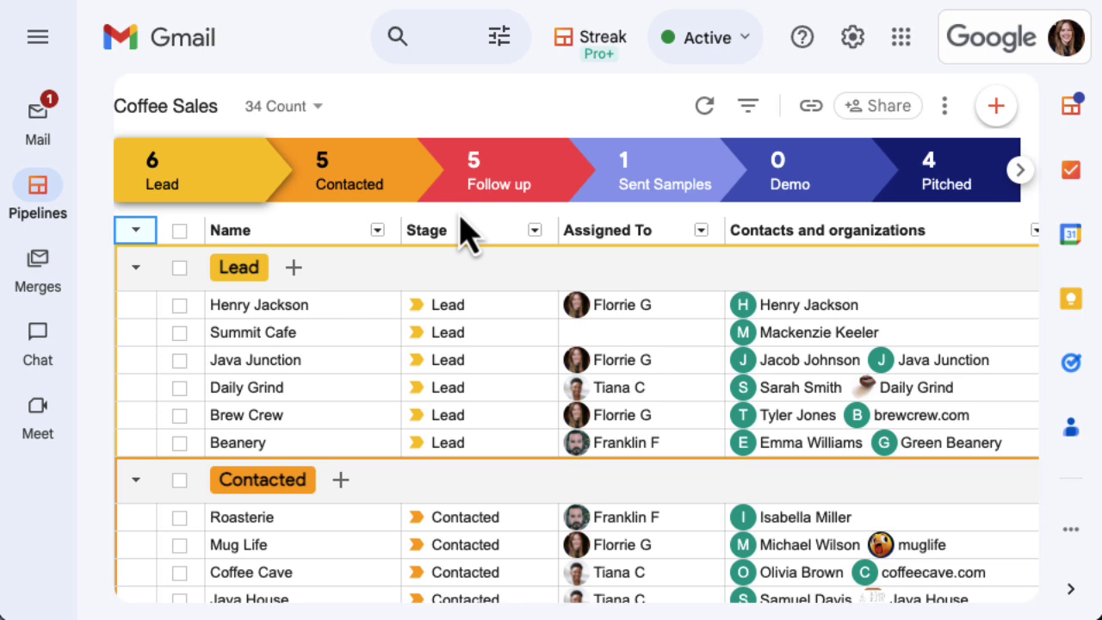
click(944, 105)
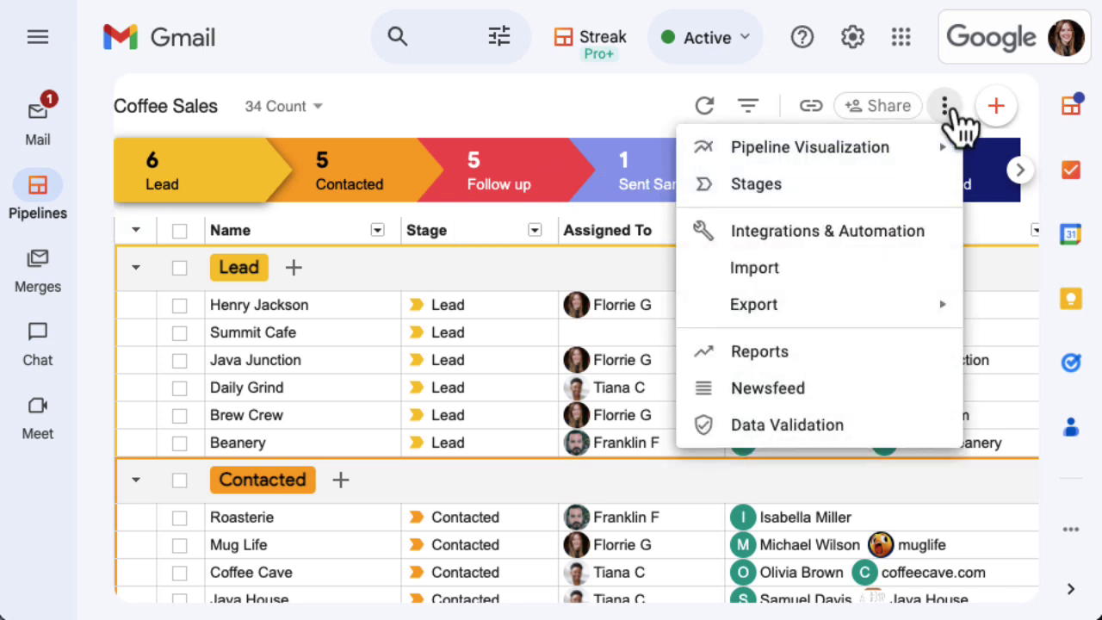
click(896, 251)
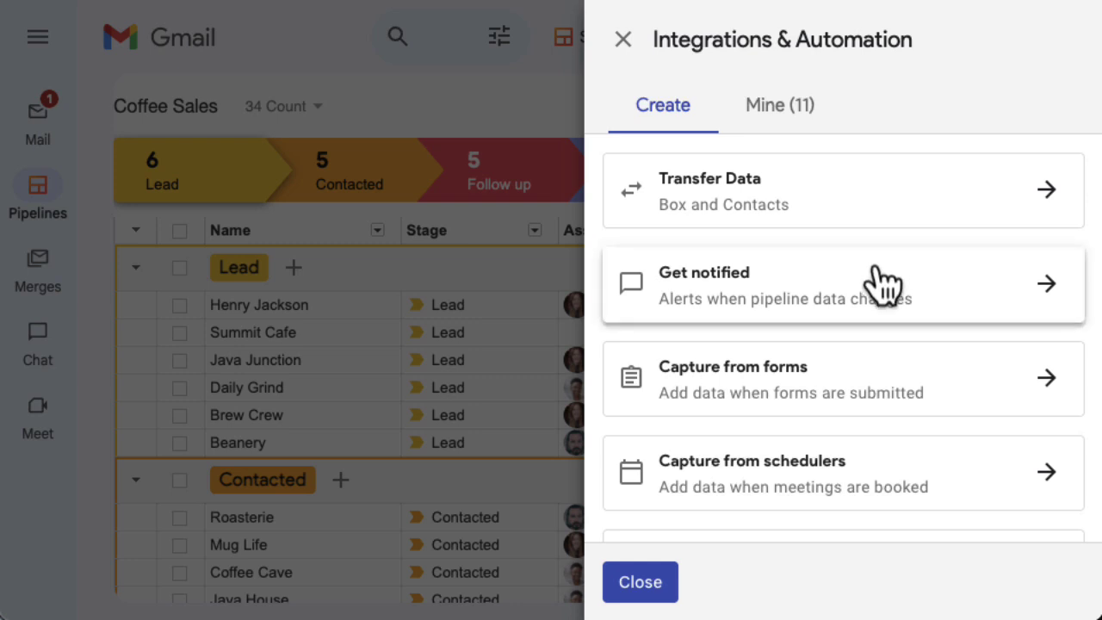
Review the available automation categories, including the templates for capturing from forms, capturing from schedulers and automating repetitive tasks.
scroll(874, 273, down, 2)
scroll(875, 273, down, 1)
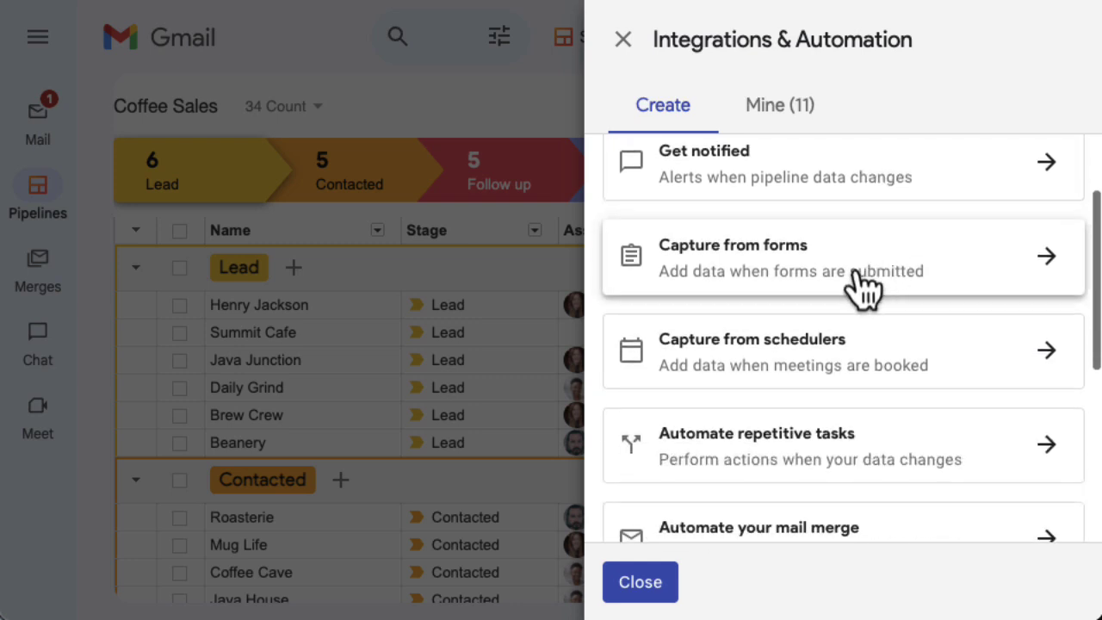
click(804, 274)
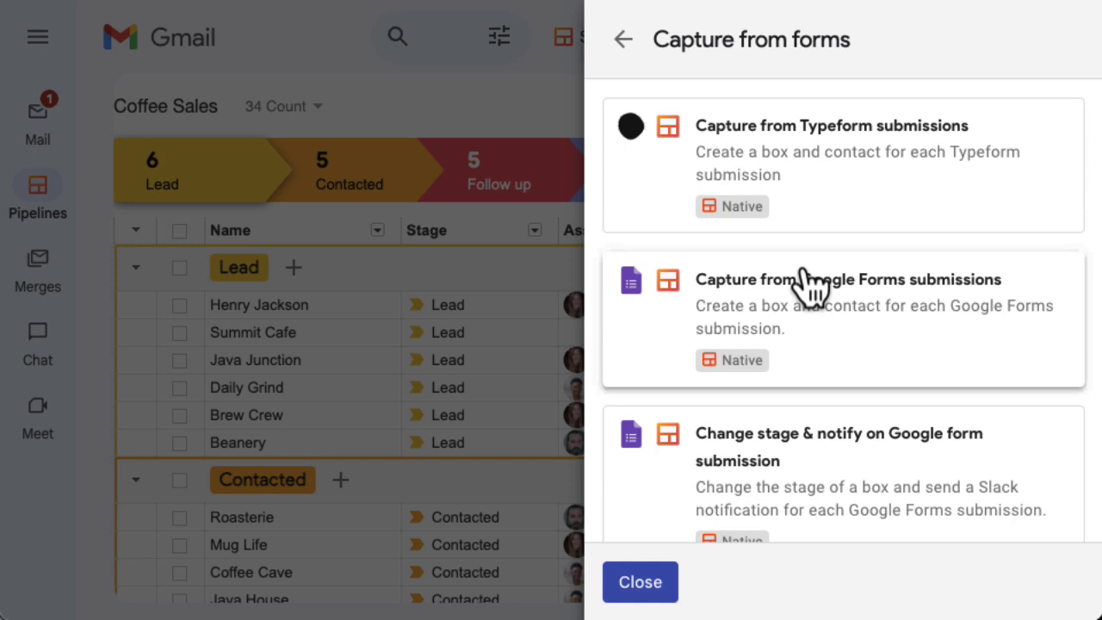
click(624, 40)
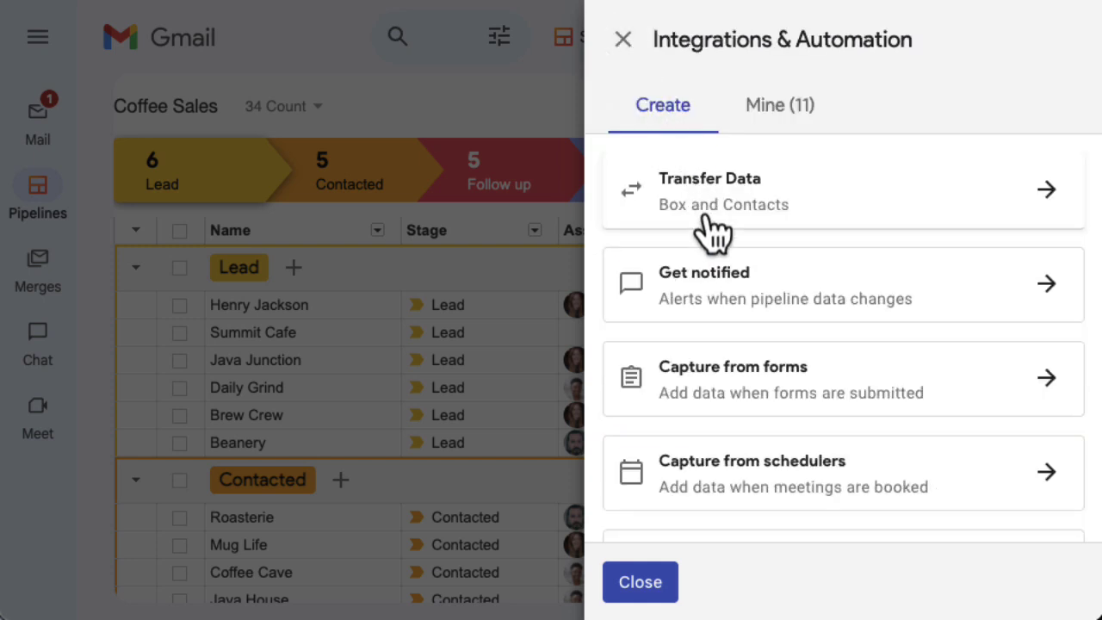
click(777, 483)
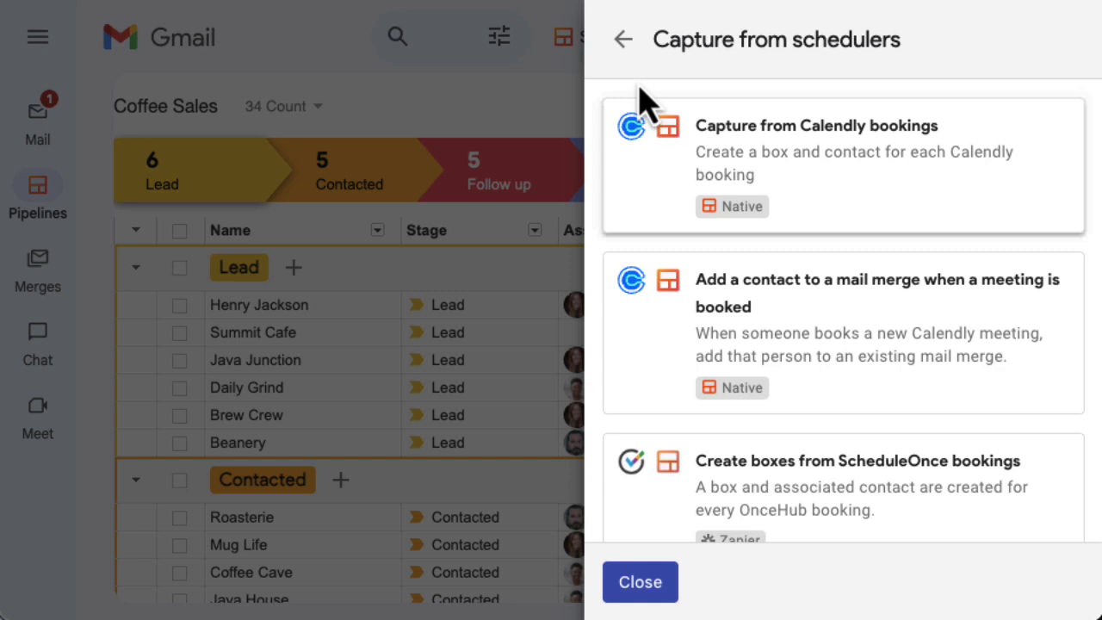
click(623, 39)
scroll(823, 372, down, 2)
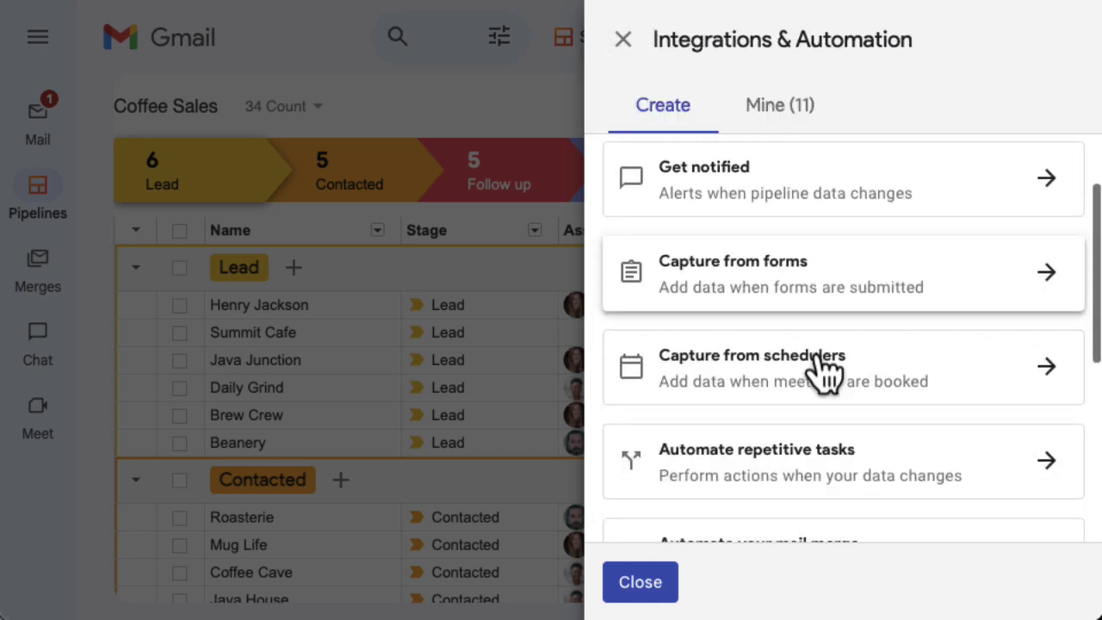
click(813, 368)
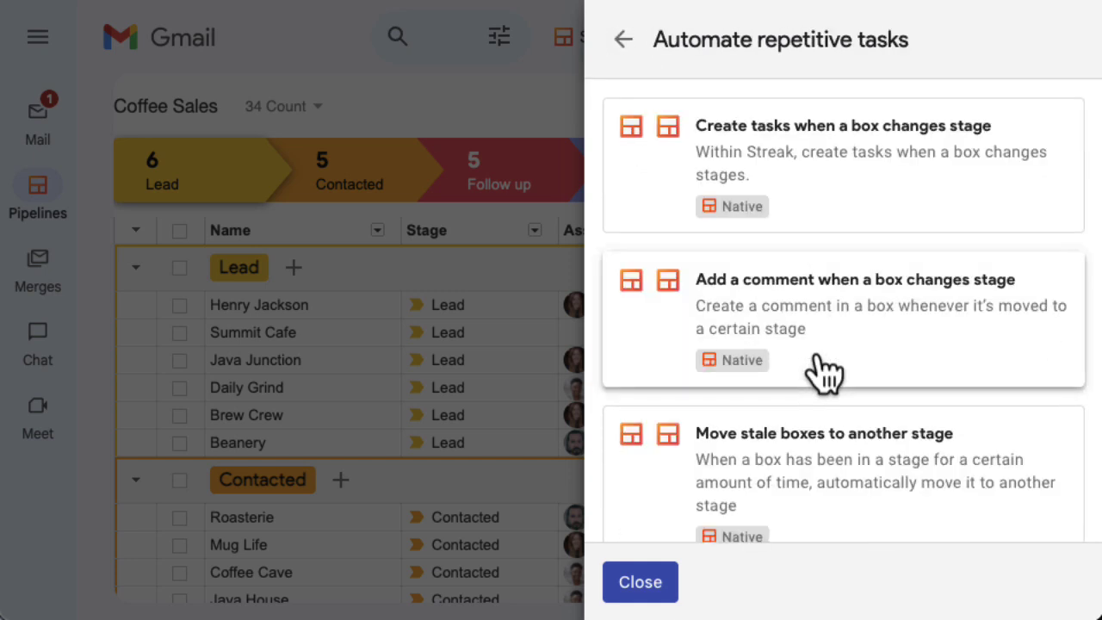
scroll(822, 372, down, 3)
scroll(818, 370, up, 3)
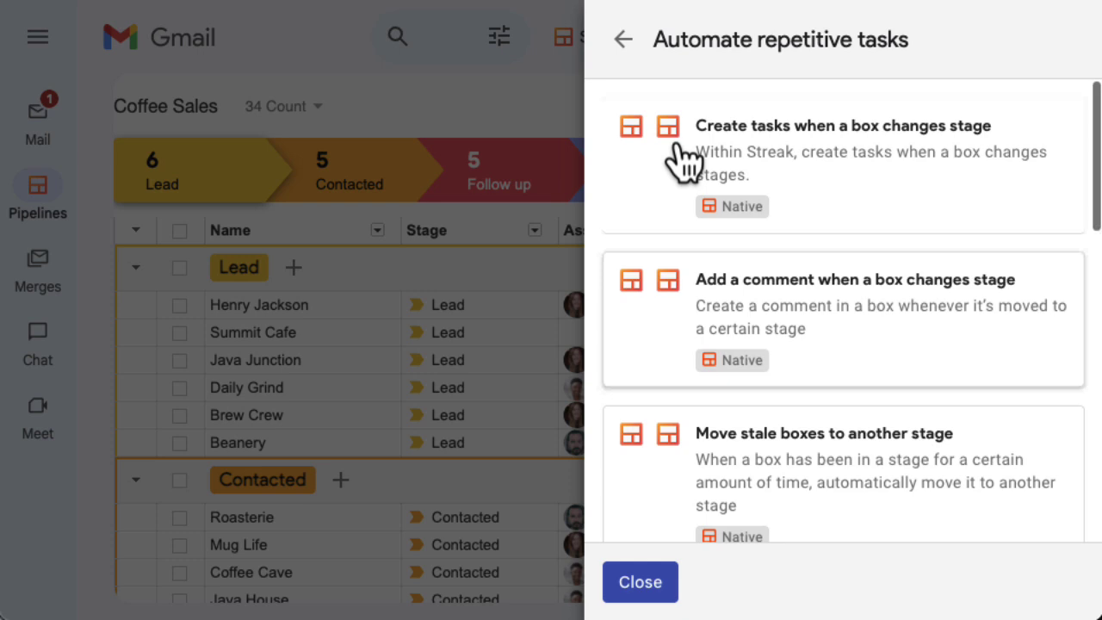
click(624, 43)
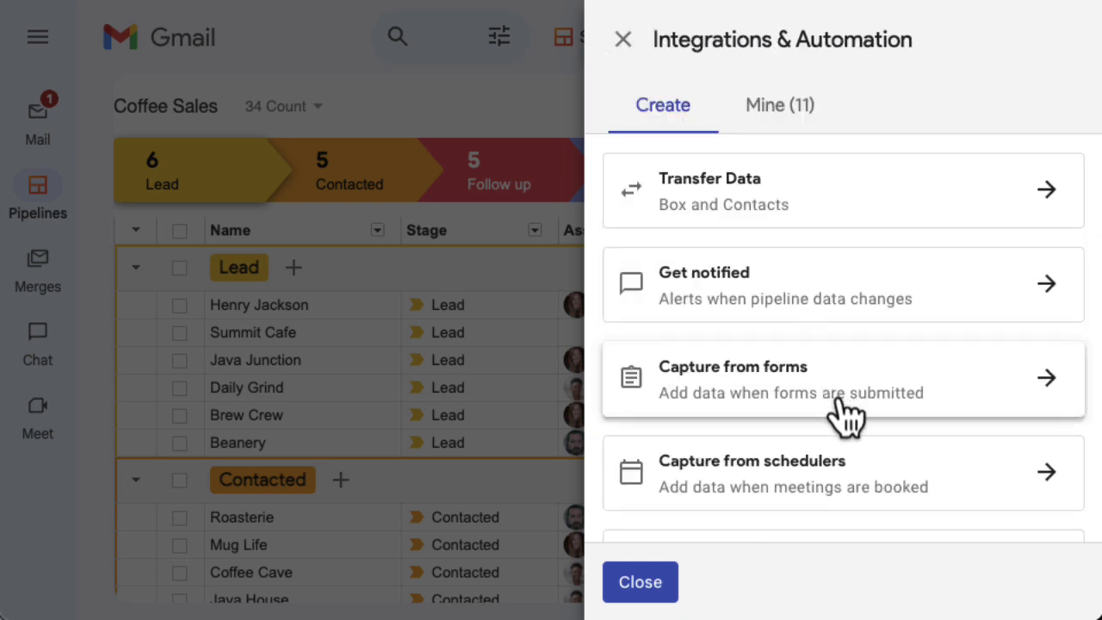
scroll(848, 413, down, 5)
scroll(845, 400, down, 1)
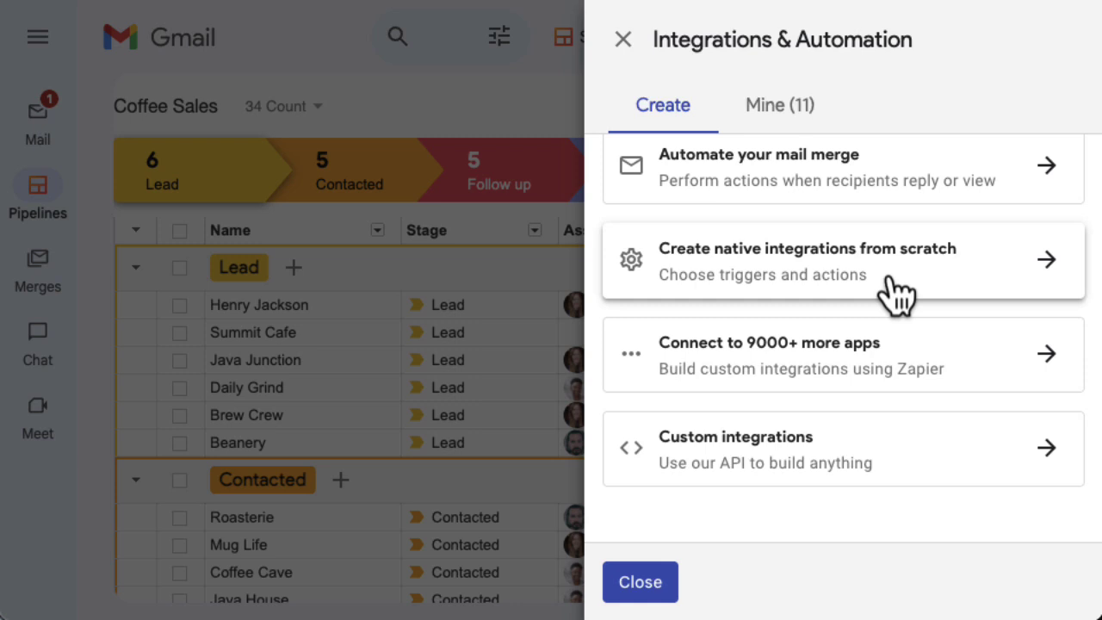
scroll(895, 292, up, 5)
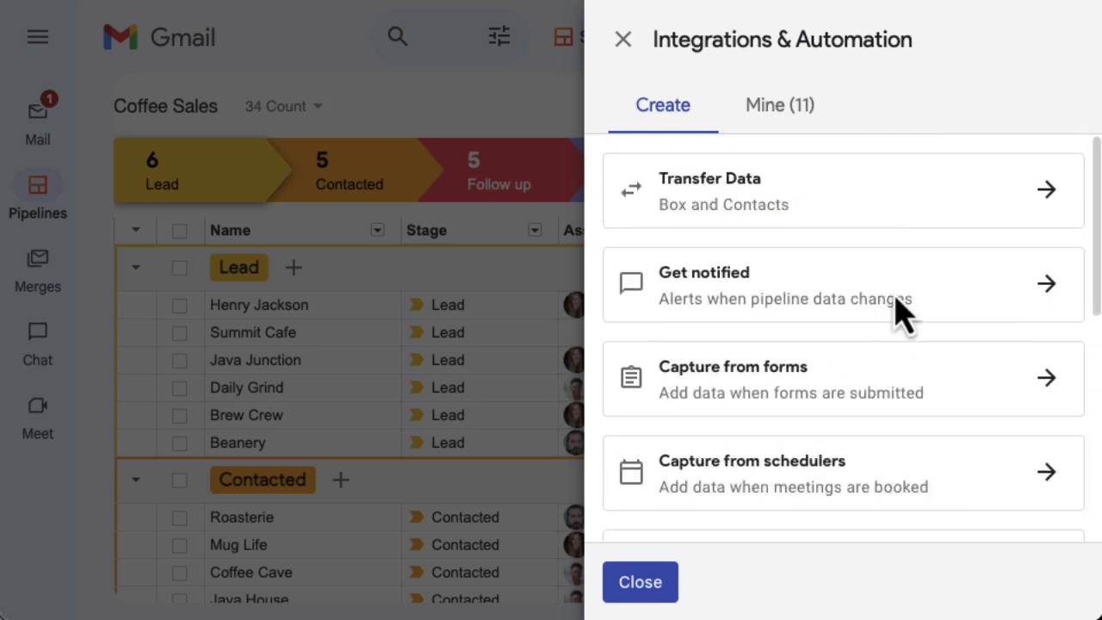
Start a Capture from Google Forms submissions automation triggered by the Lead capture form, and browse its sample submissions.
click(879, 385)
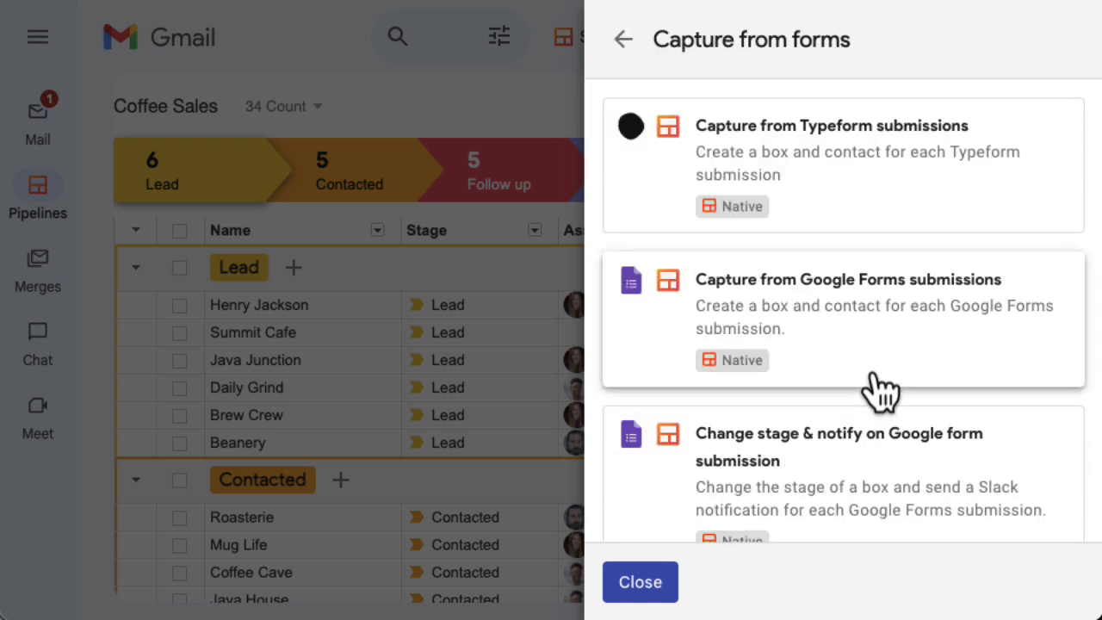
click(843, 349)
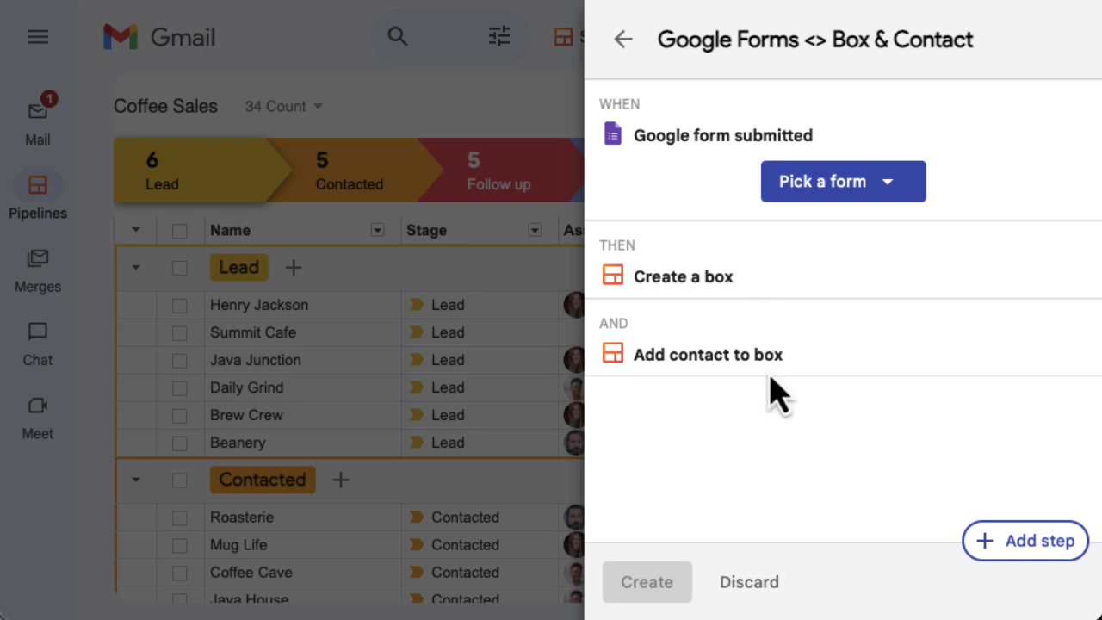
click(887, 190)
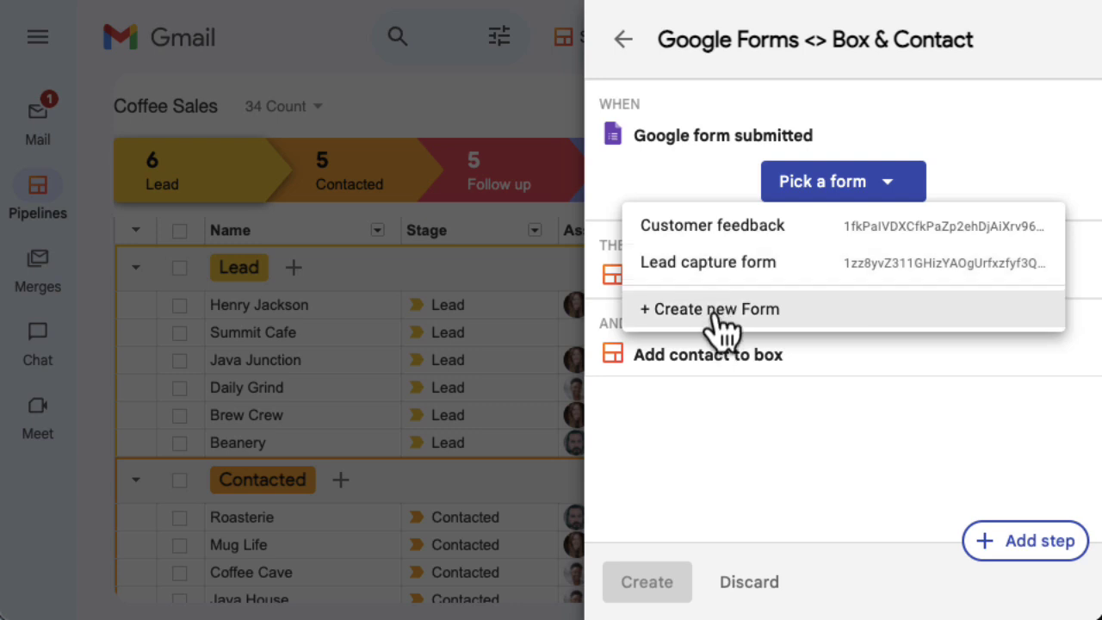
click(721, 274)
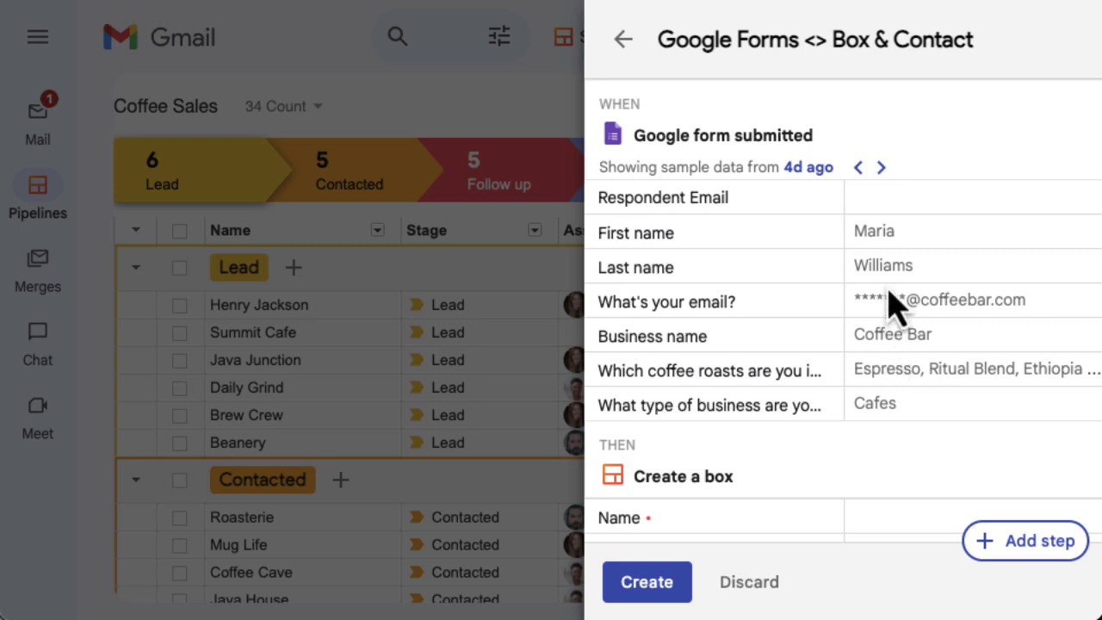
click(881, 167)
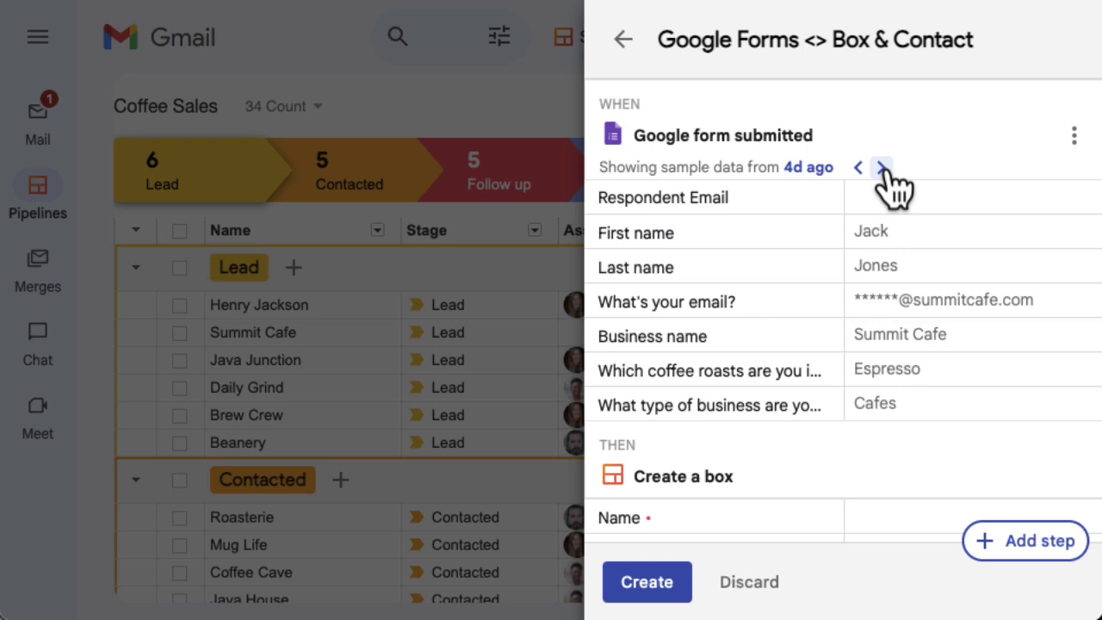
click(858, 167)
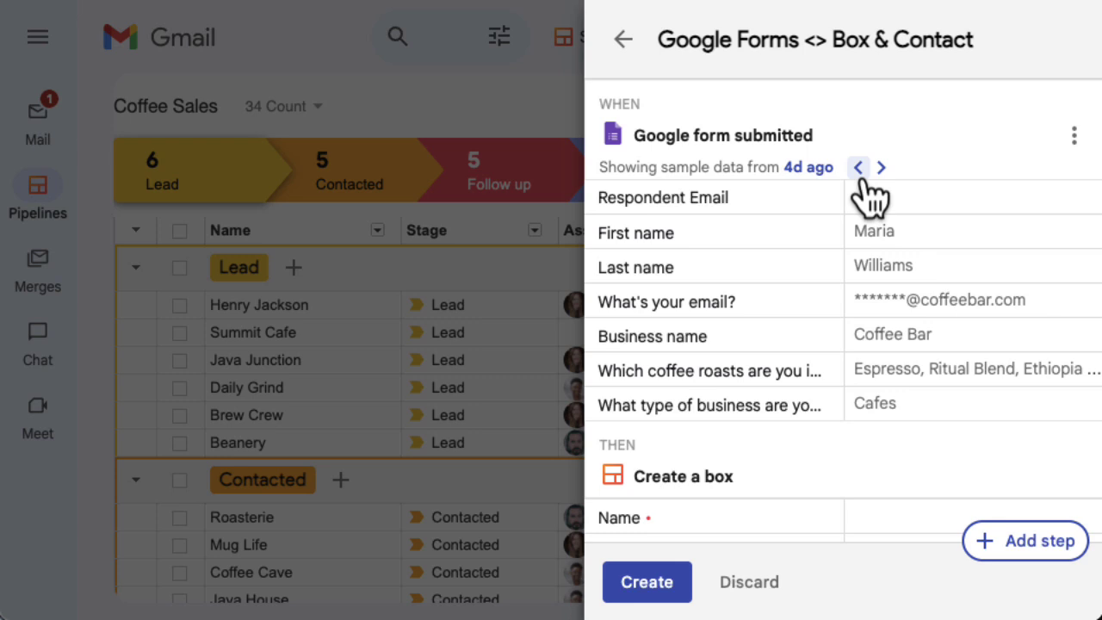
Map the new box's Name to the form's Business name answer.
scroll(863, 308, down, 5)
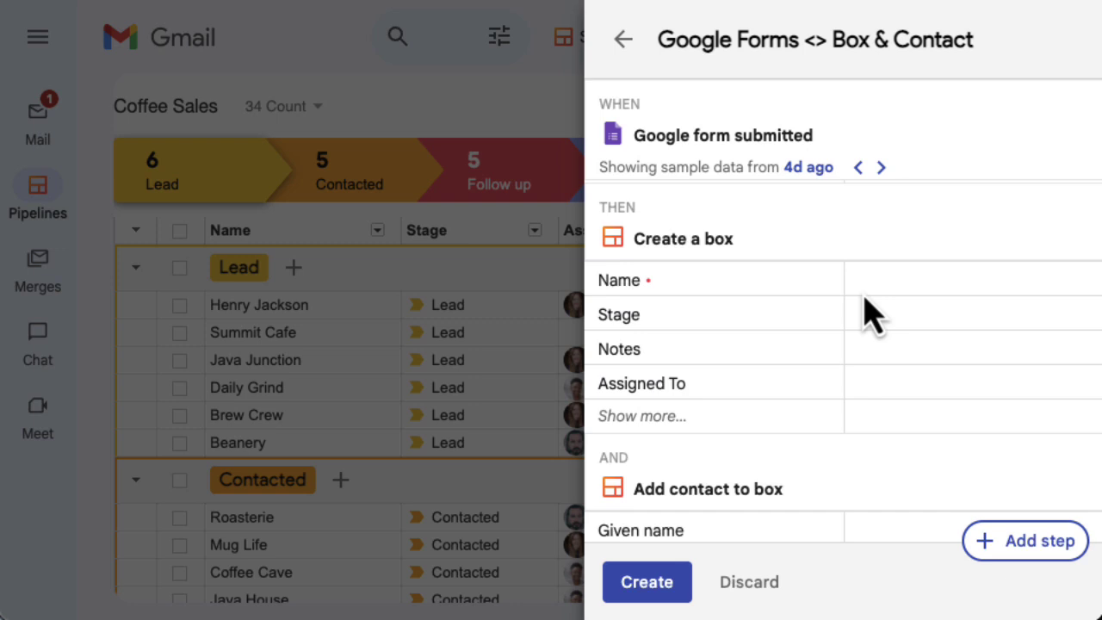
scroll(863, 308, up, 4)
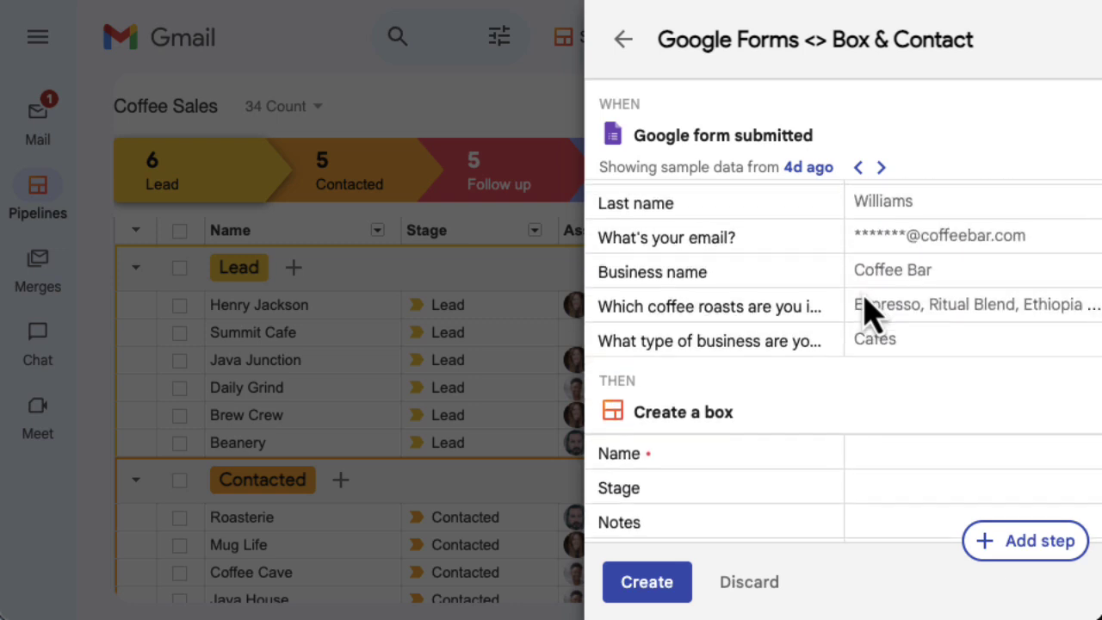
click(877, 453)
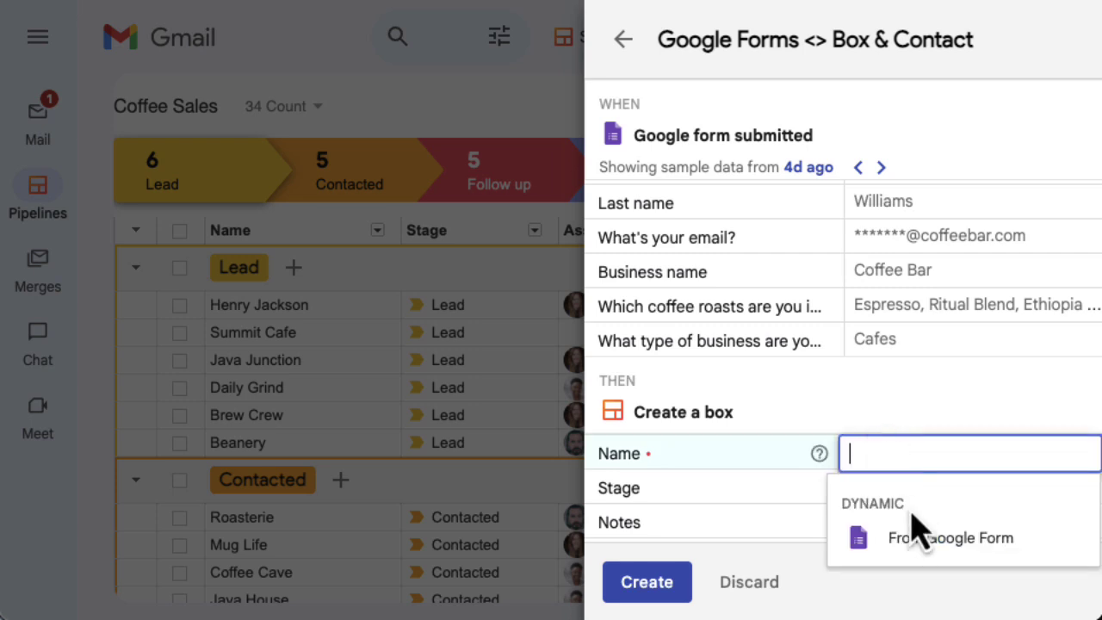
click(912, 558)
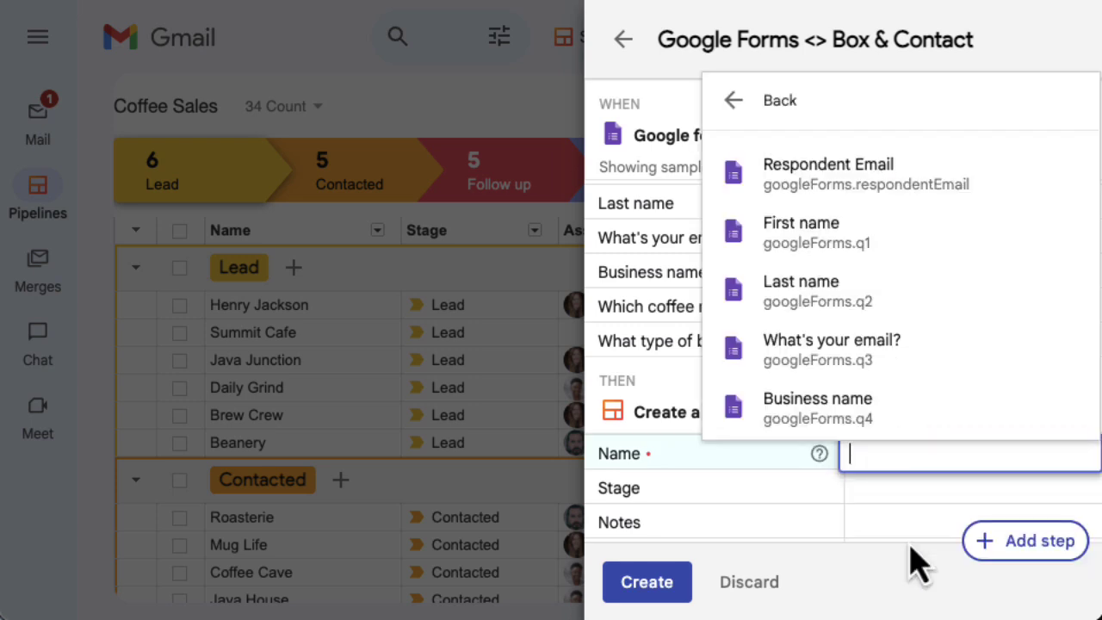
click(911, 430)
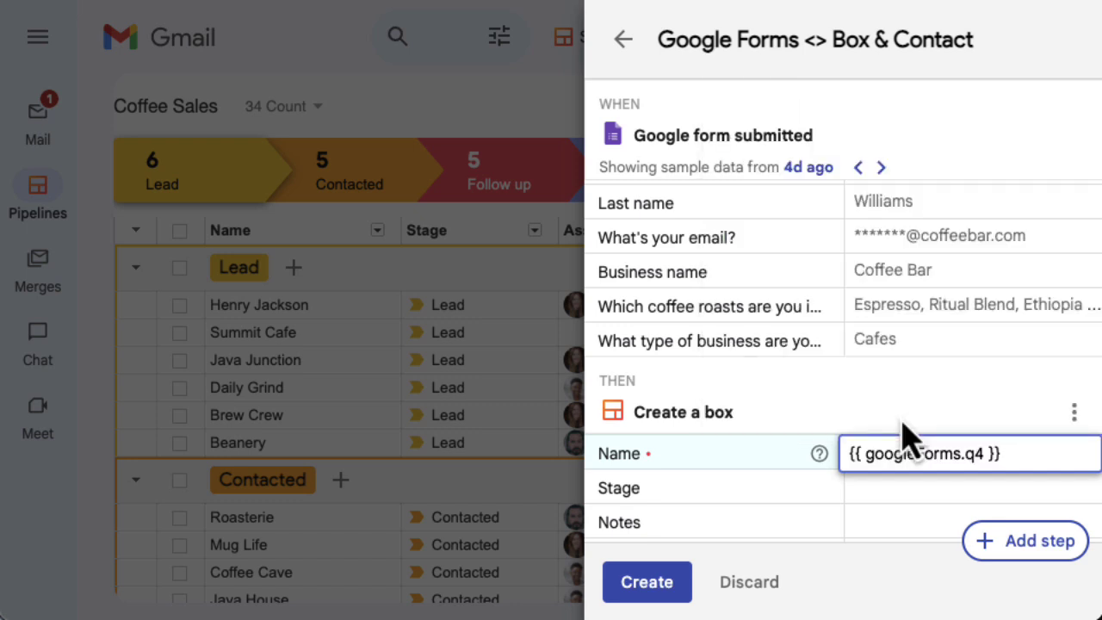
key(Tab)
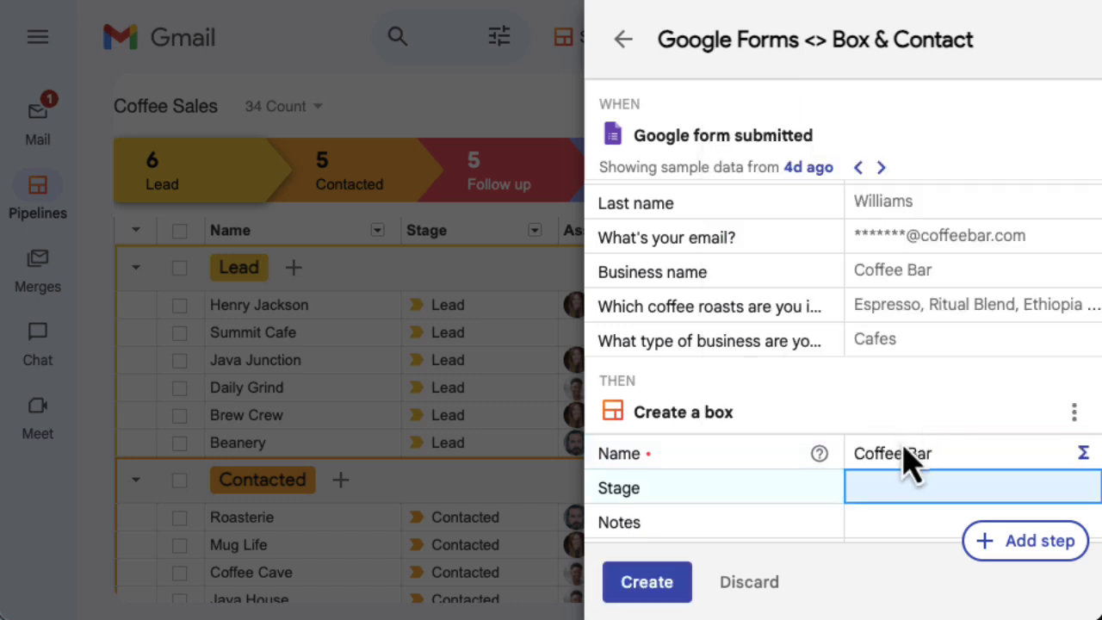
Set the Stage of the box being created to Lead.
scroll(904, 475, up, 1)
scroll(910, 487, down, 5)
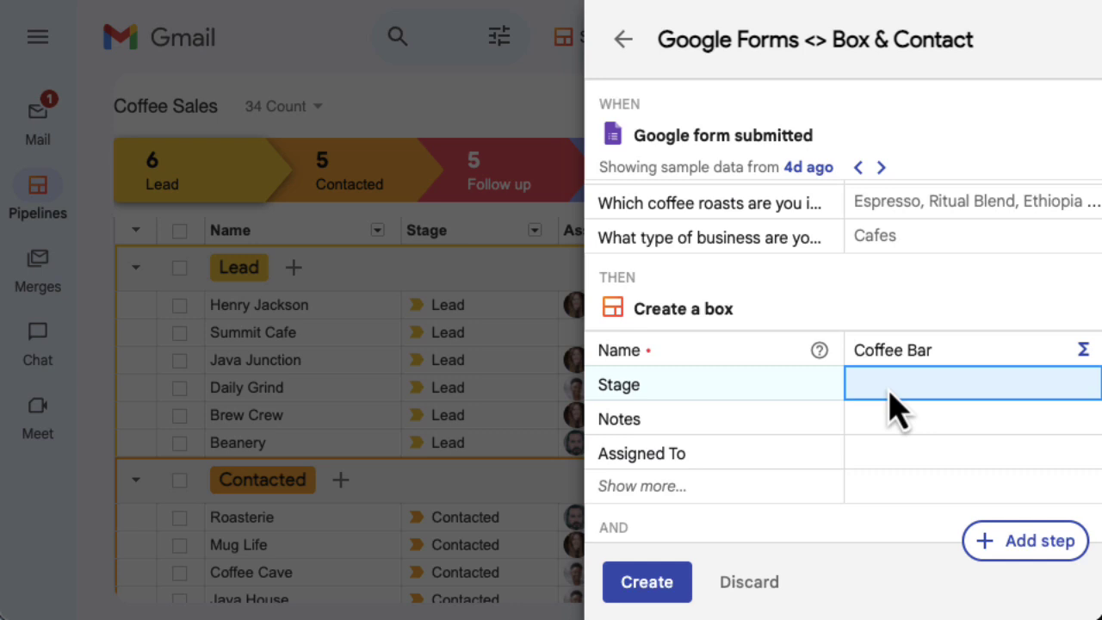
click(888, 387)
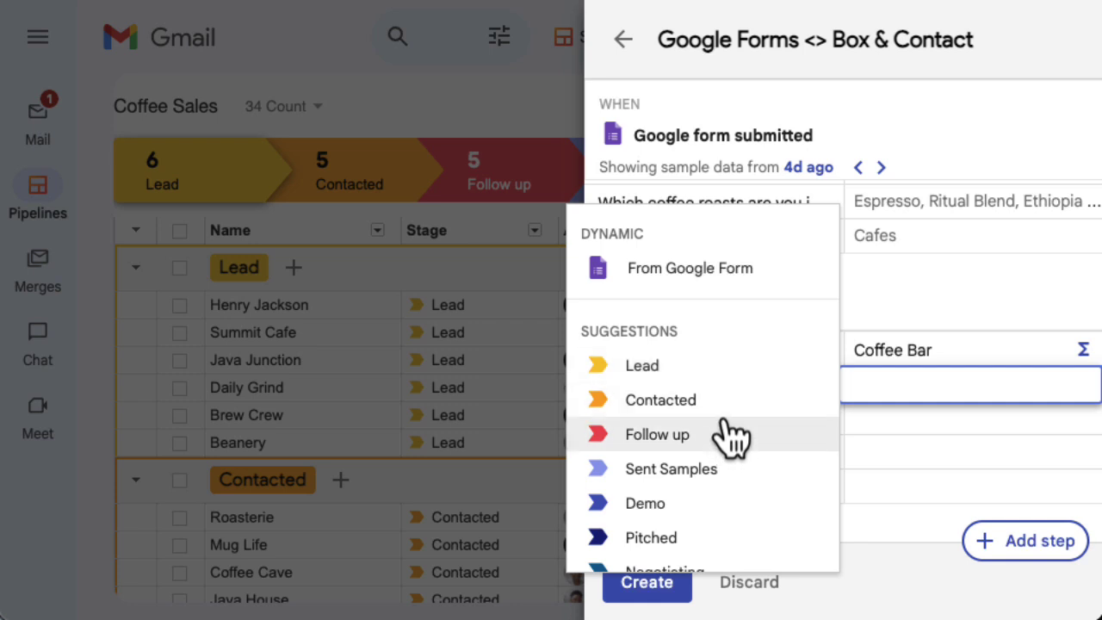
click(720, 371)
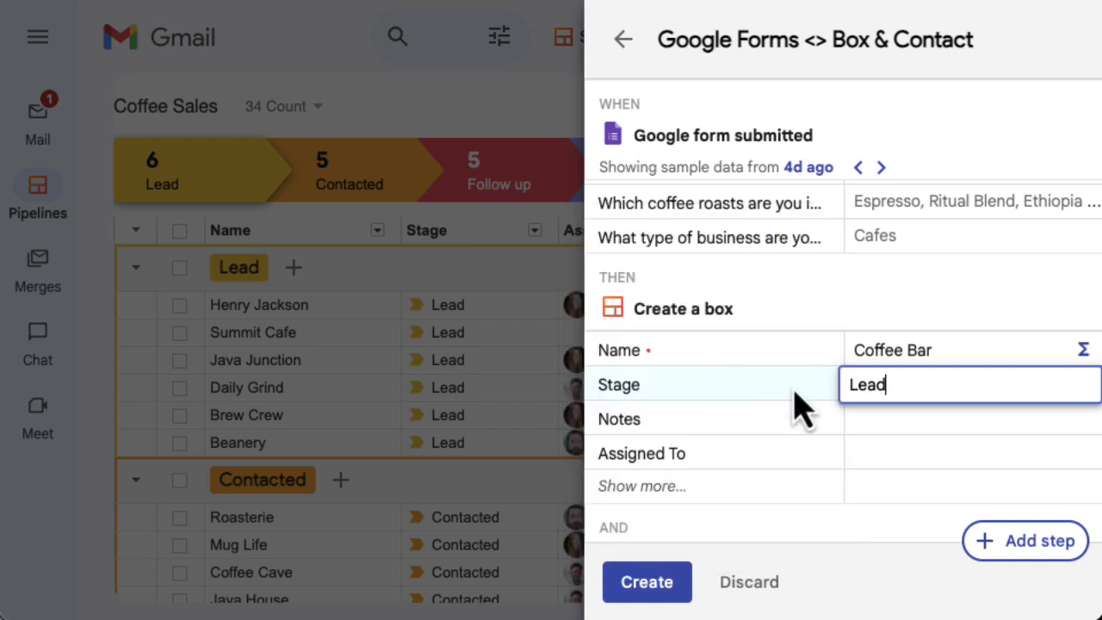
key(Tab)
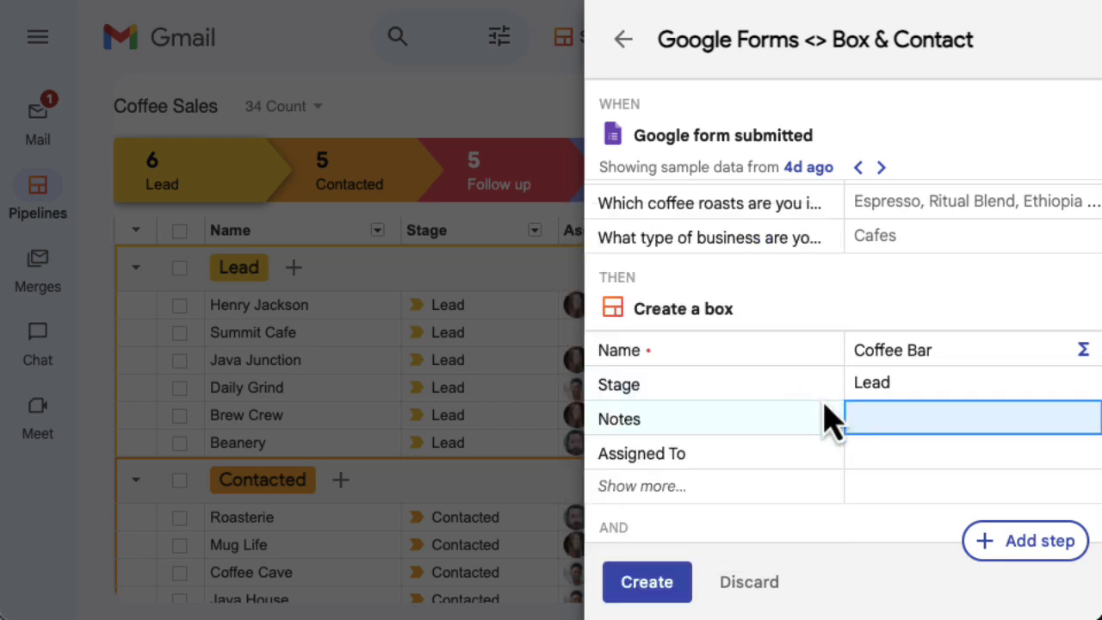
Add the Bean types field to the Create a box action and map it to "Which coffee roasts are you interested in?" from the form.
click(665, 497)
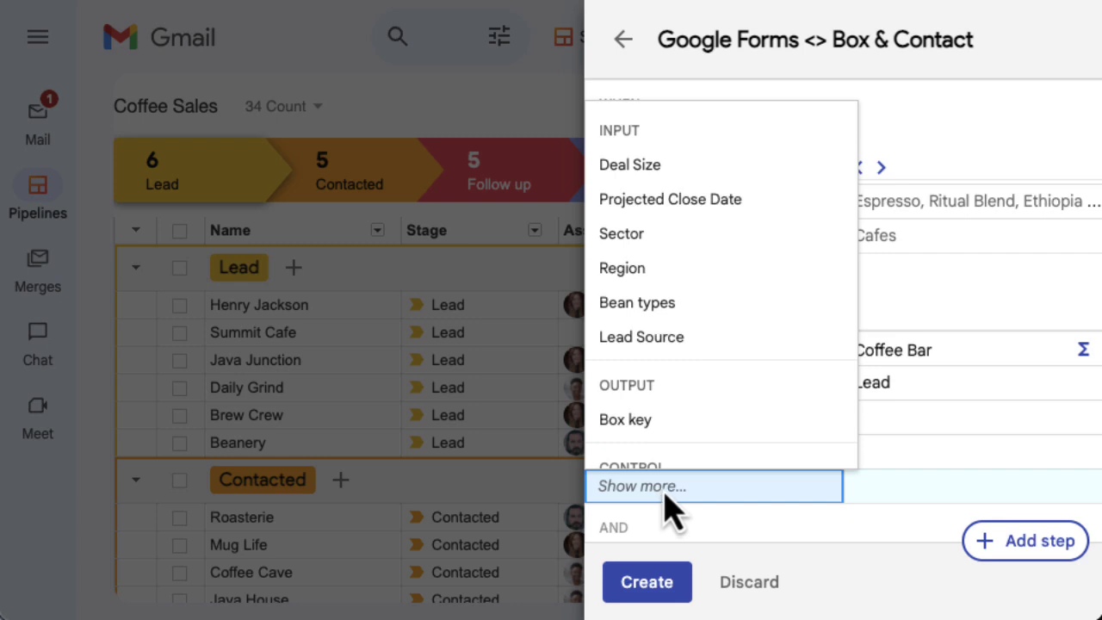
click(660, 306)
scroll(830, 478, down, 1)
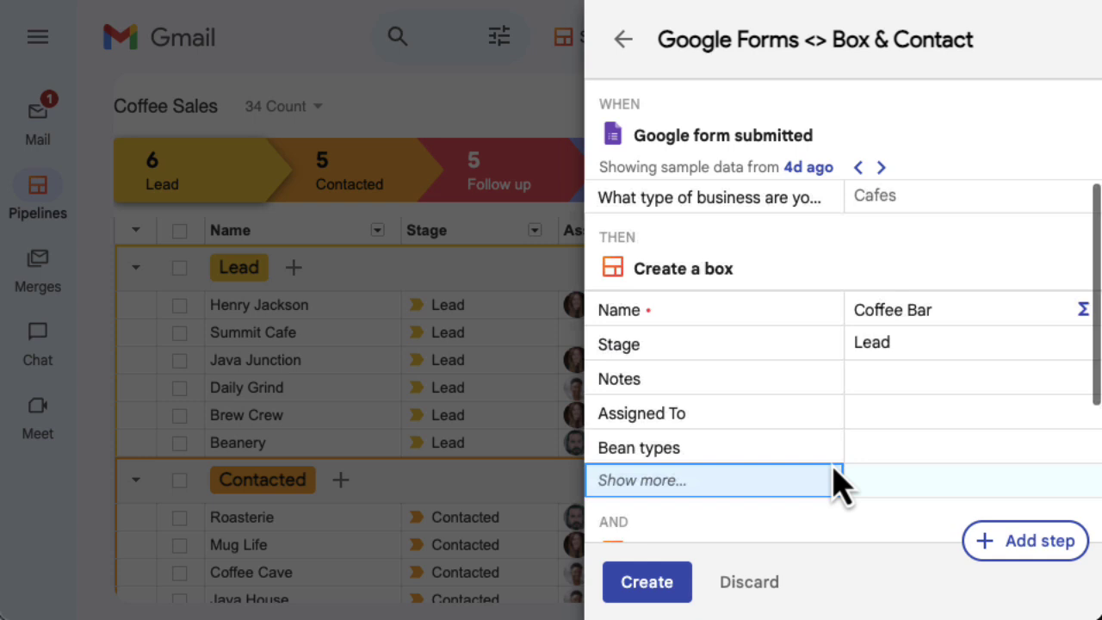
scroll(861, 465, down, 1)
click(888, 421)
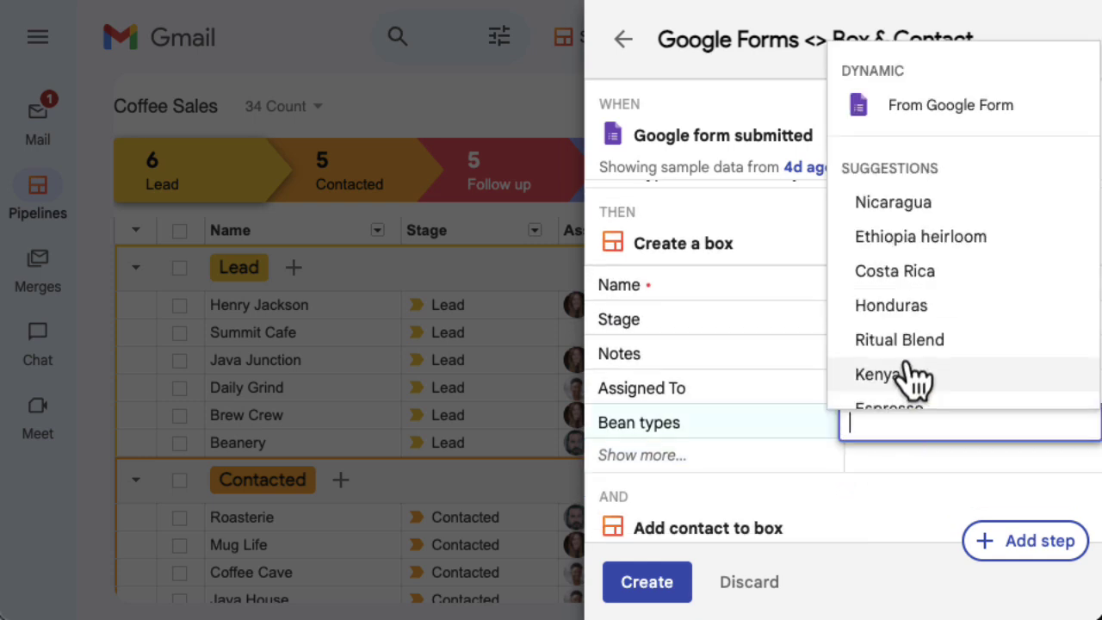
click(950, 112)
scroll(922, 275, down, 2)
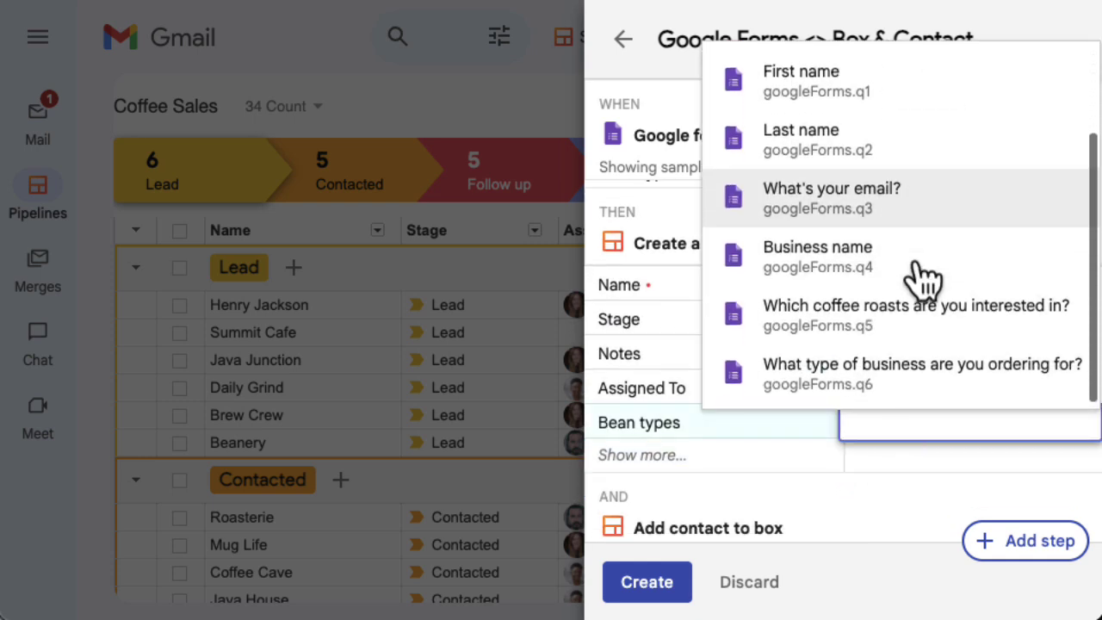
click(917, 314)
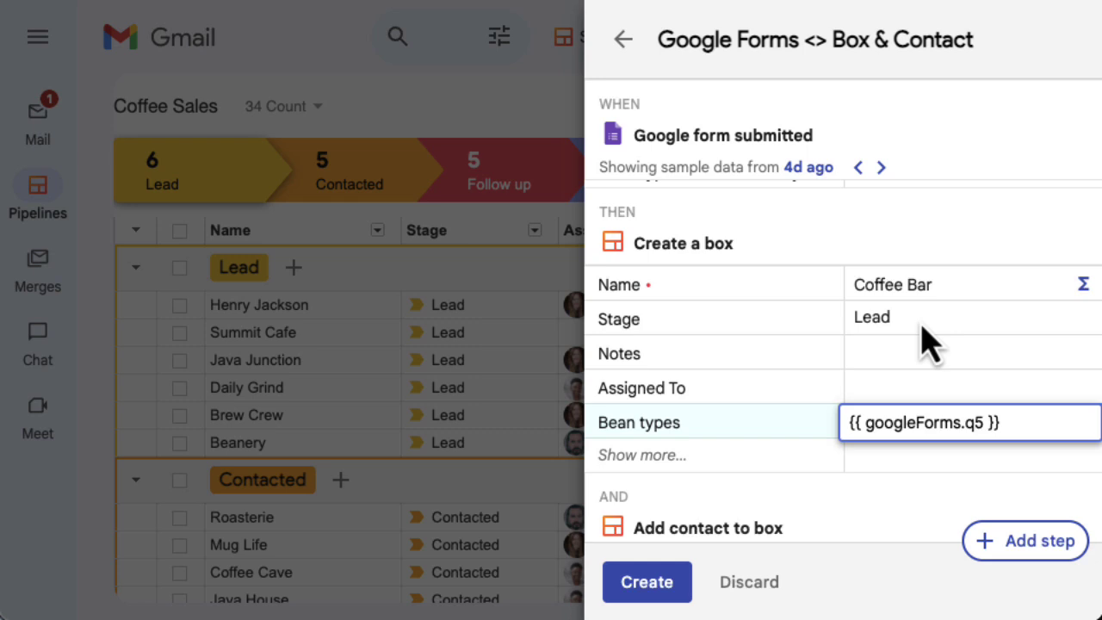
In the Add contact to box action, map Given name to the form's First name and Family name to its Last name.
scroll(919, 396, down, 1)
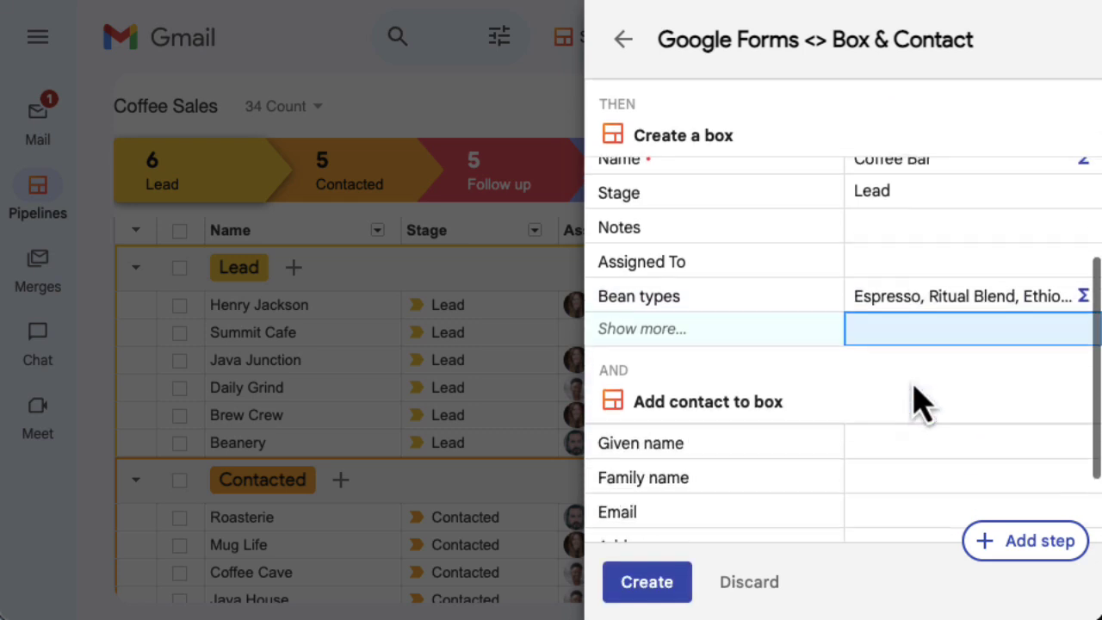
scroll(914, 392, down, 3)
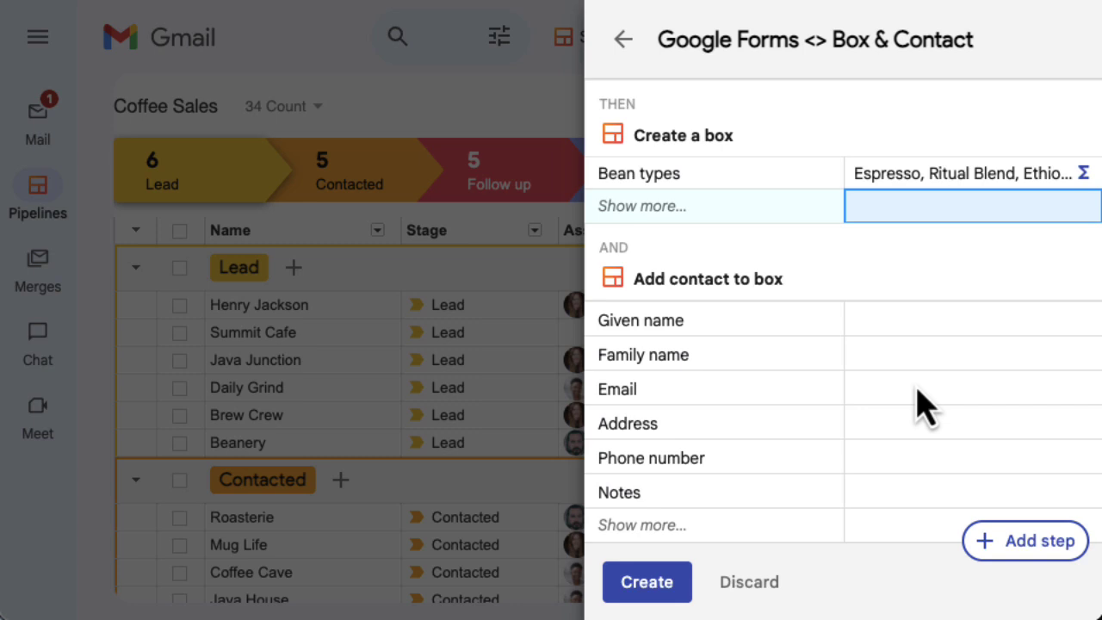
click(878, 320)
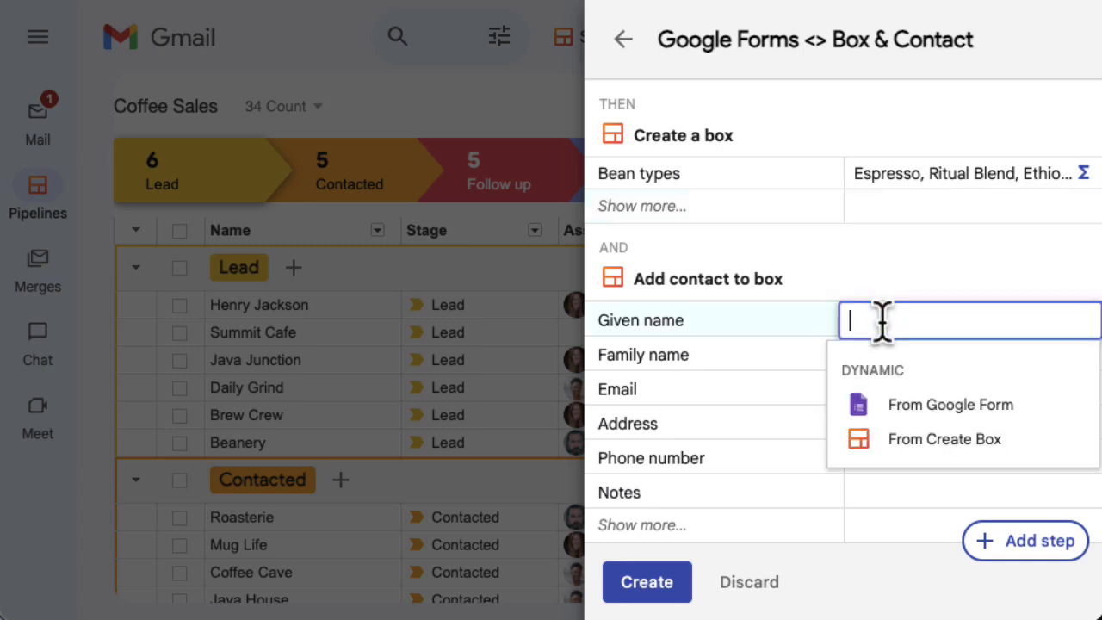
click(925, 418)
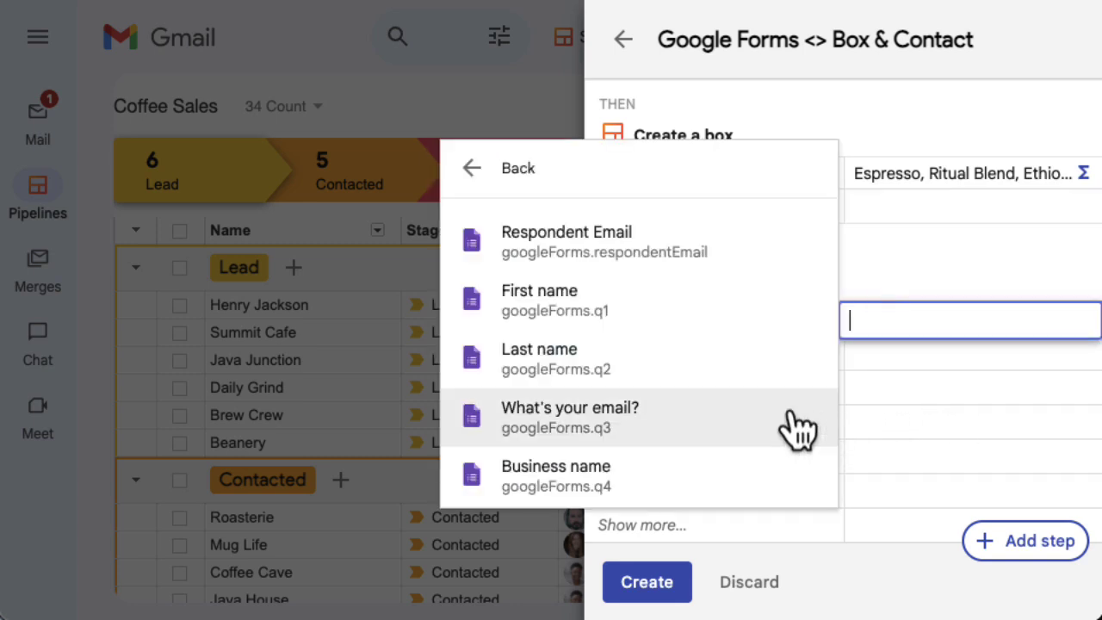
click(693, 331)
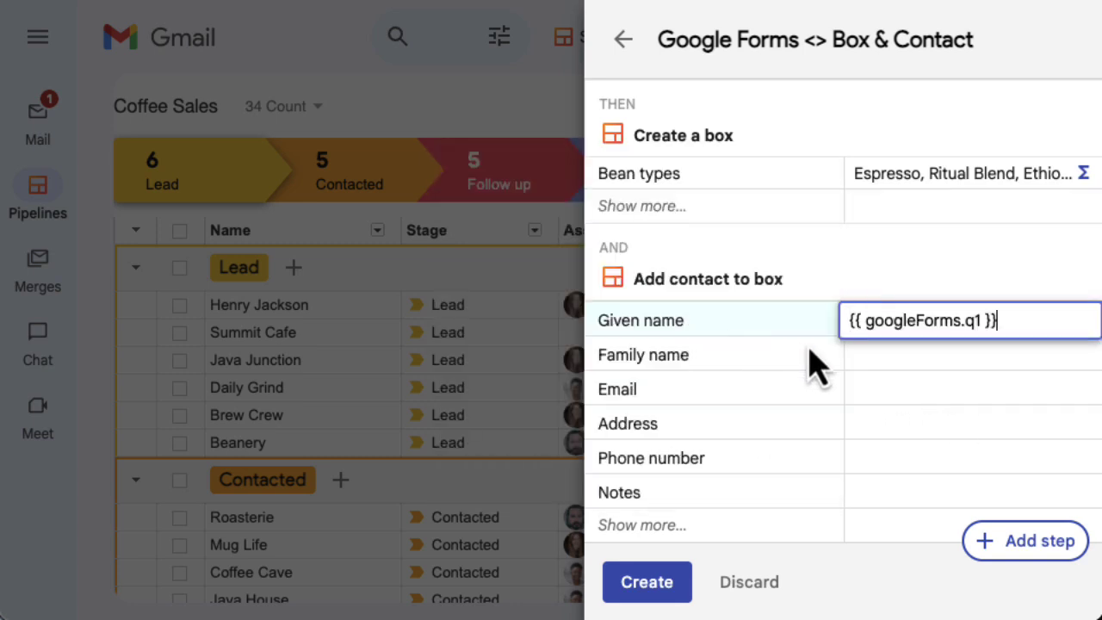
click(889, 351)
click(910, 446)
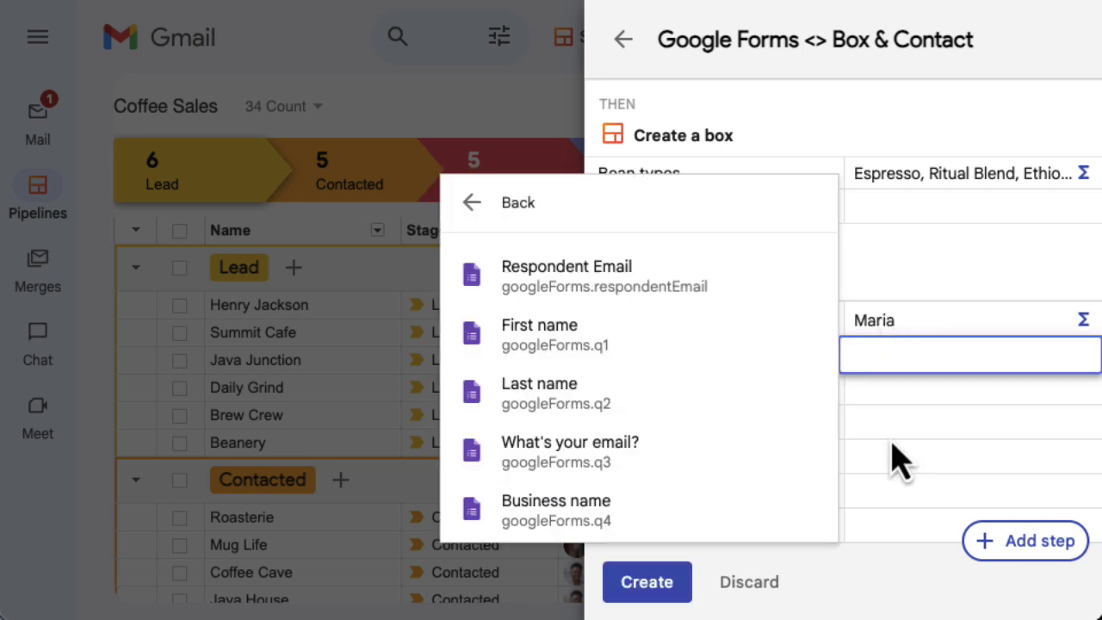
click(736, 419)
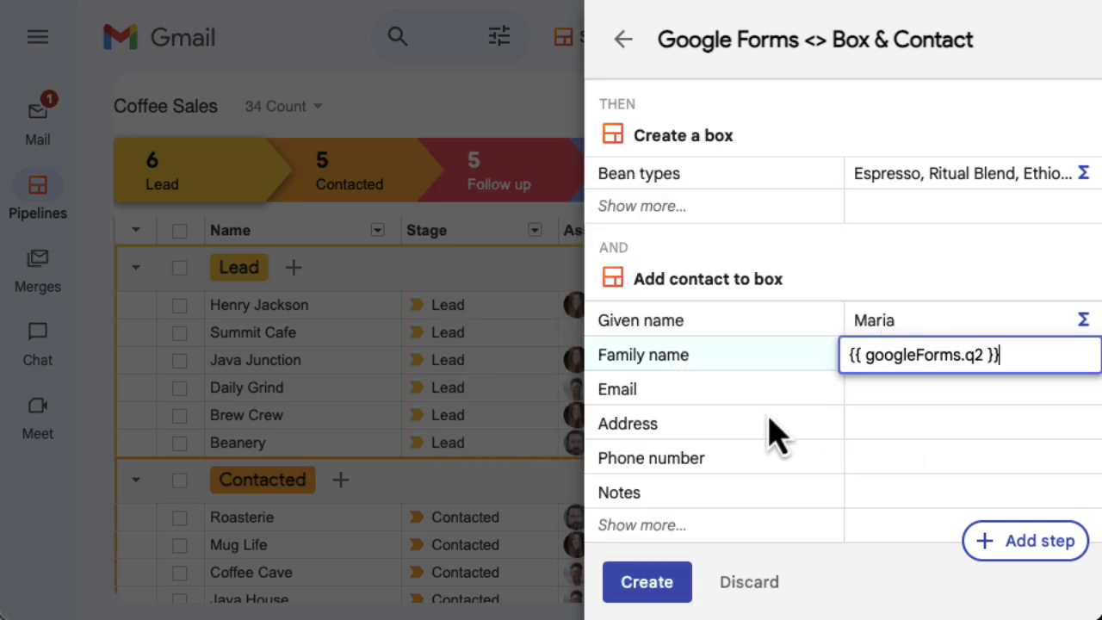
click(907, 437)
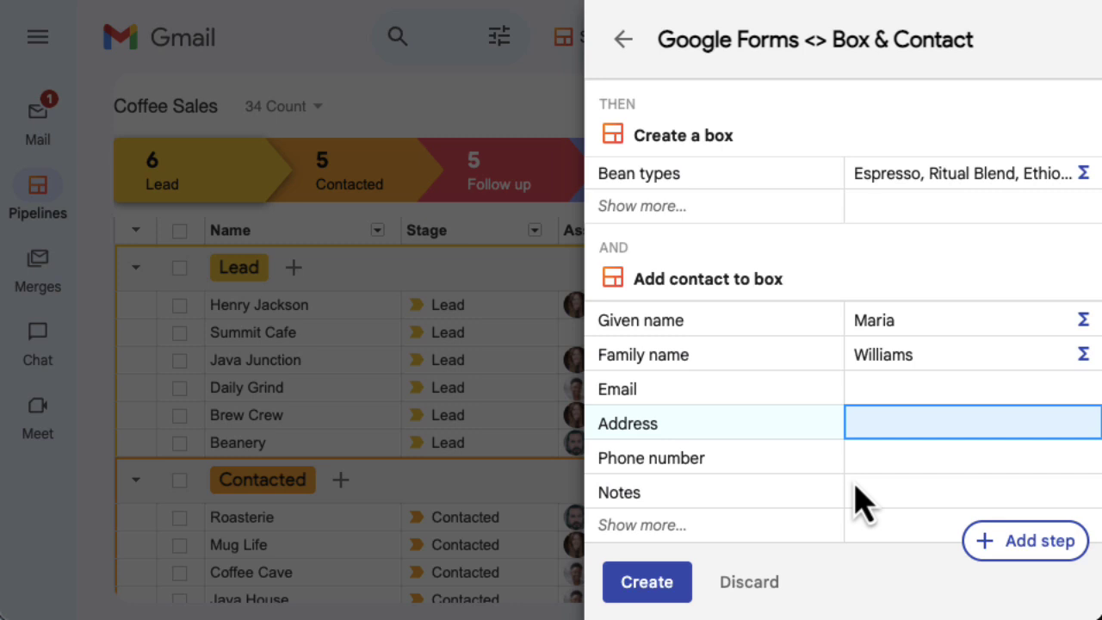
Add the Enable auto email sharing field to the Add contact to box action and set it to true.
click(659, 527)
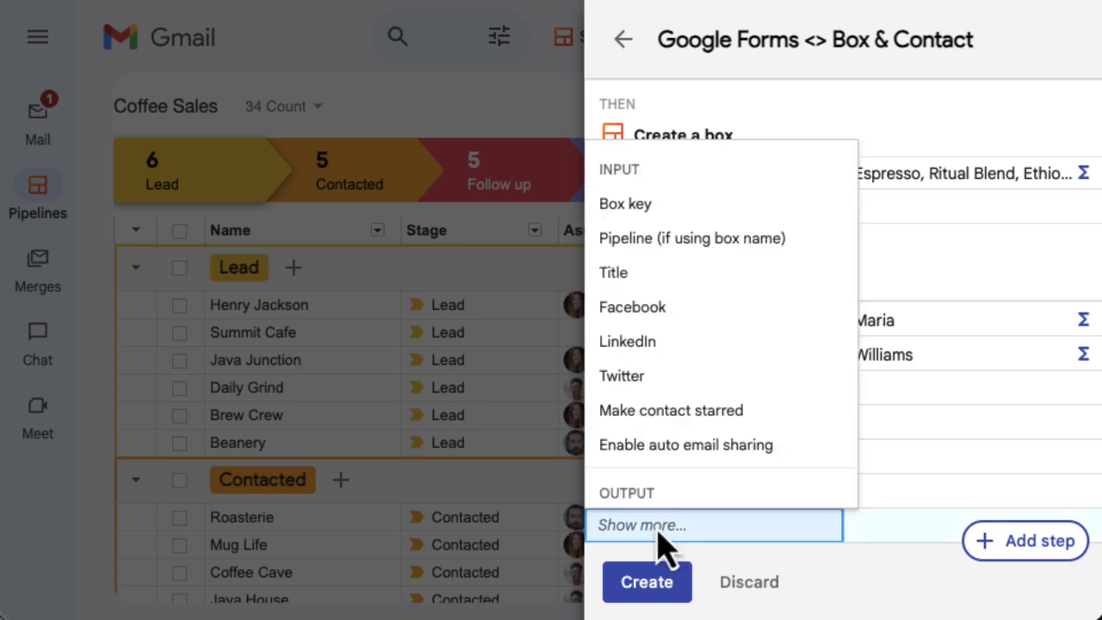
click(670, 458)
click(882, 492)
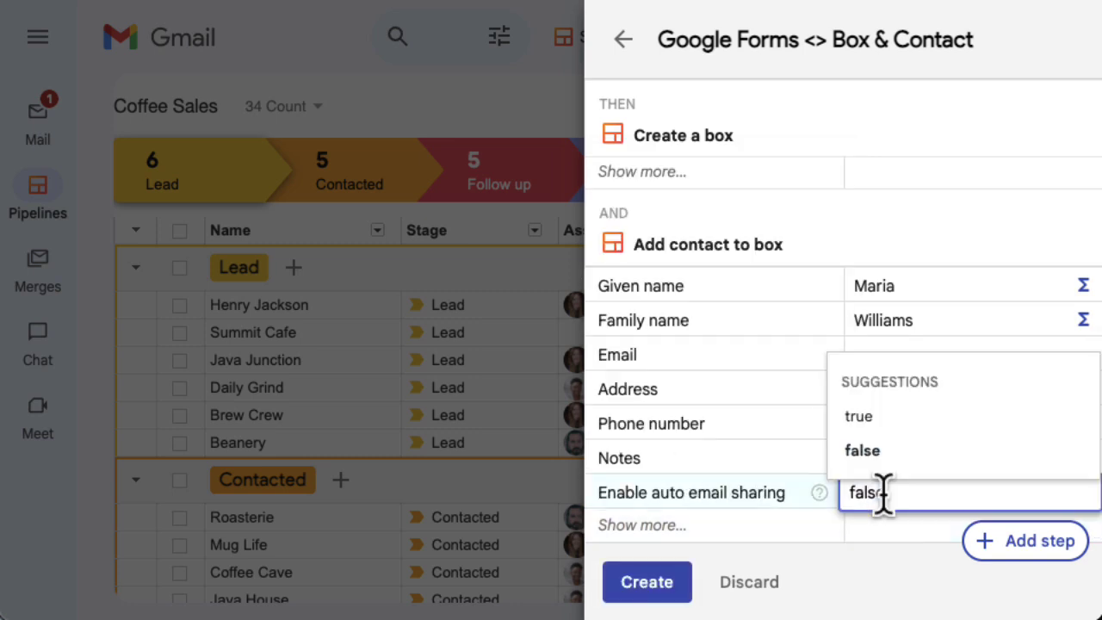
click(876, 424)
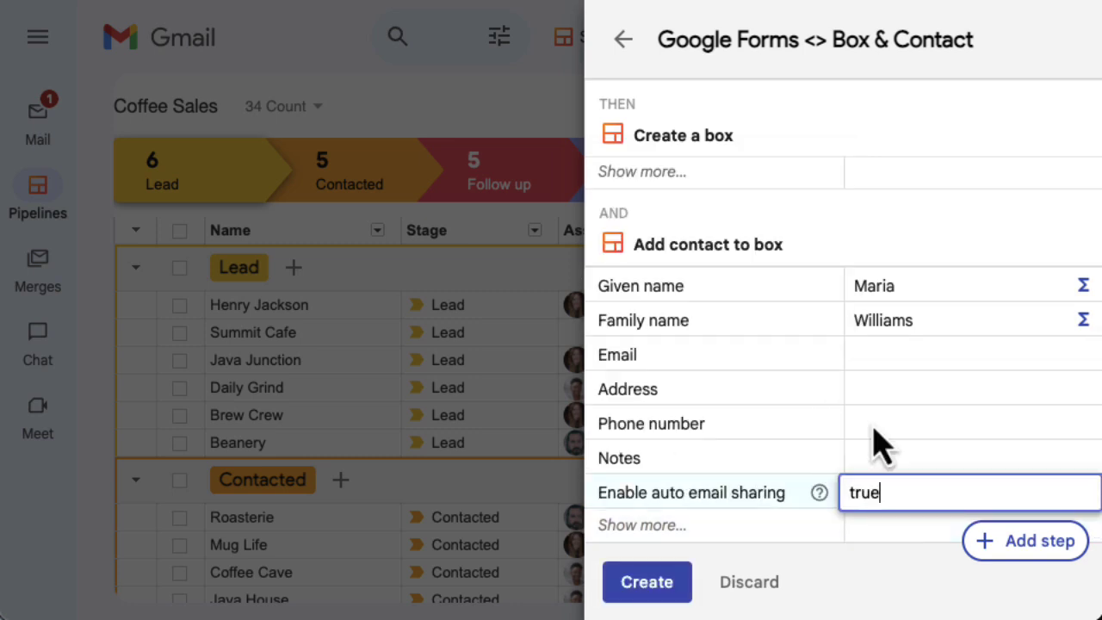
click(895, 528)
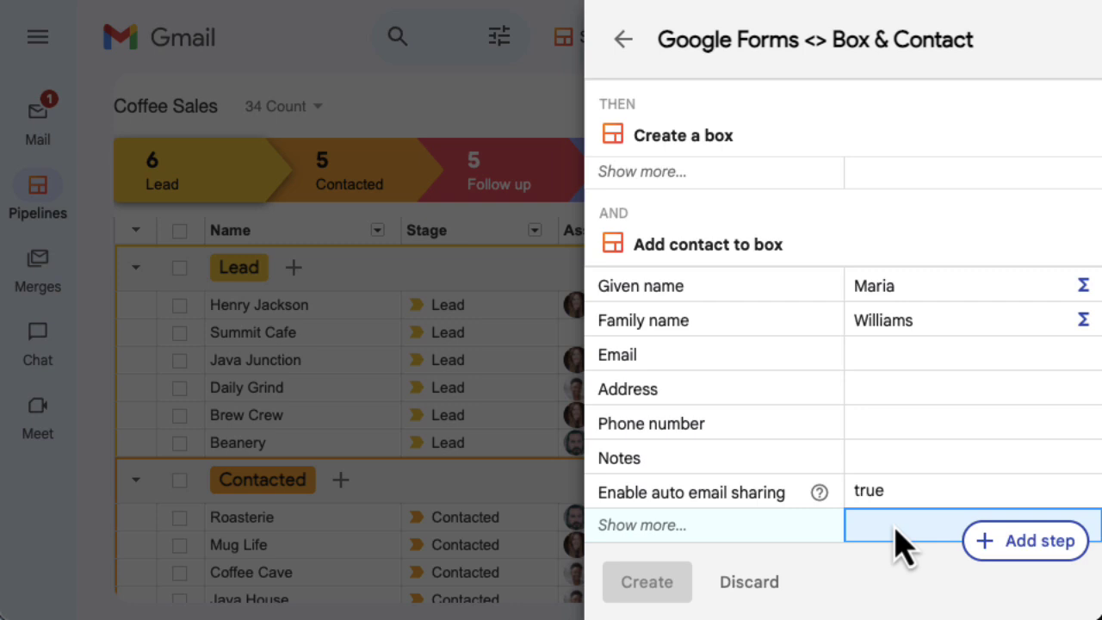
scroll(889, 536, down, 1)
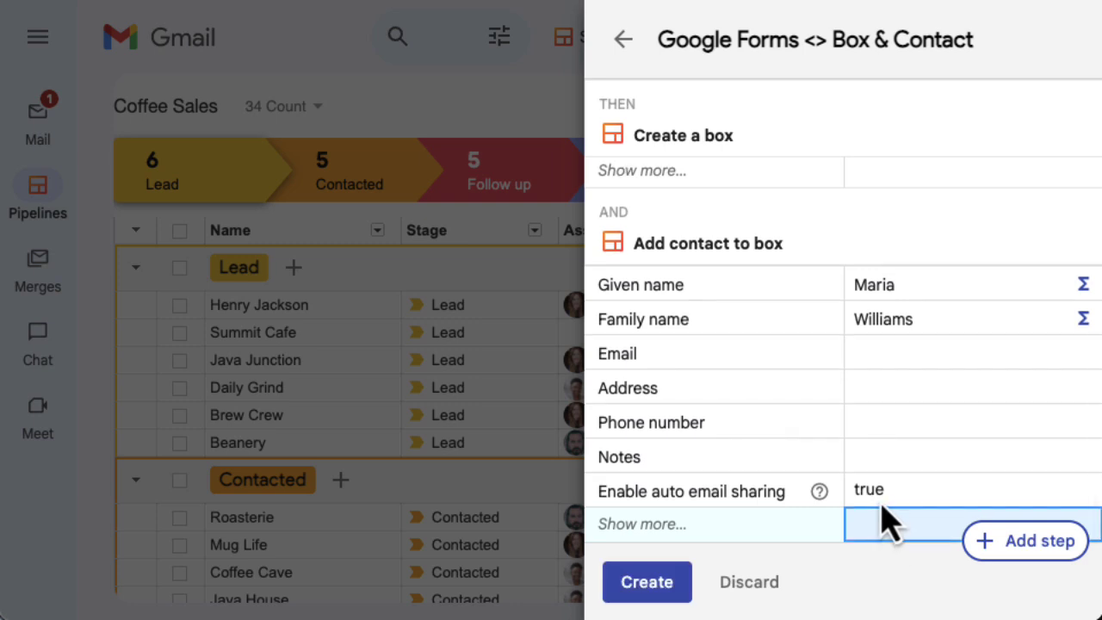
Add a Send message to Slack step to the automation that posts to the sales channel.
click(1033, 559)
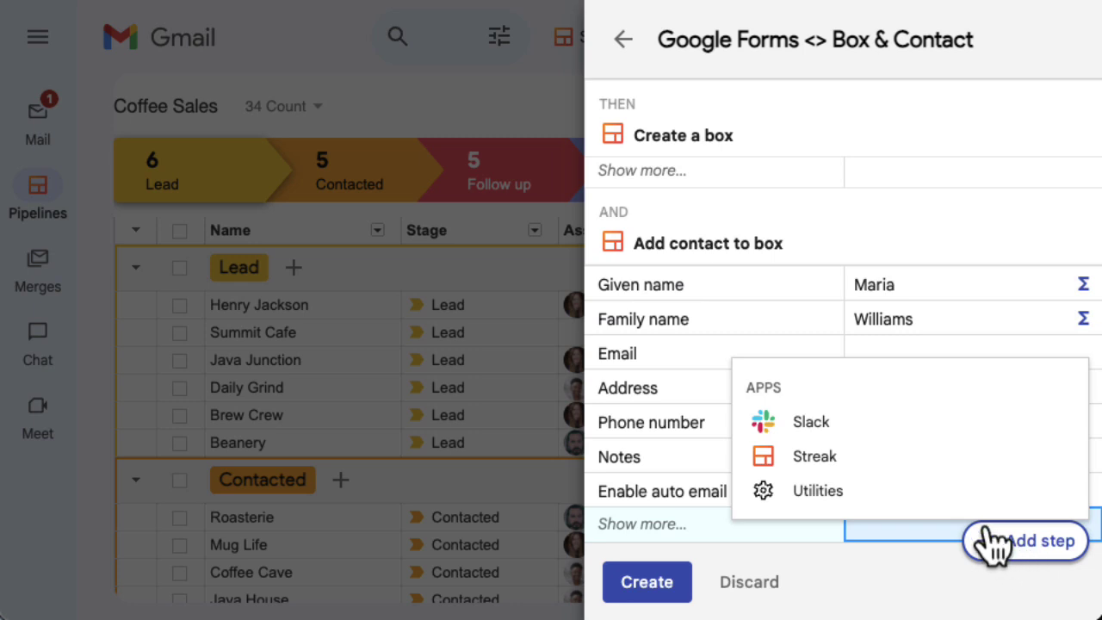
click(801, 423)
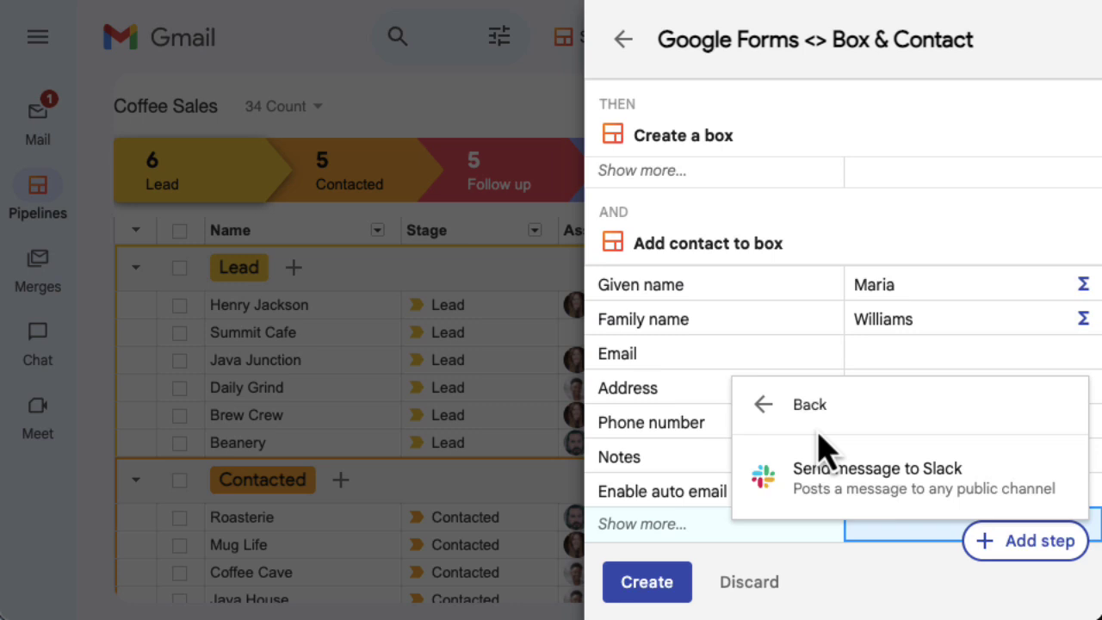
click(848, 488)
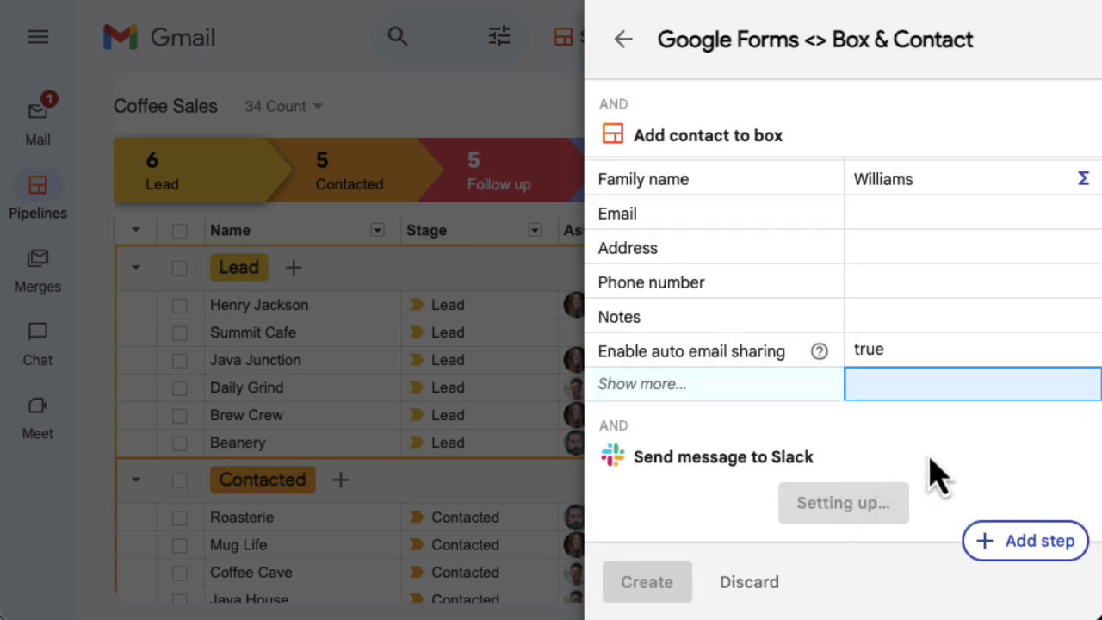
click(897, 521)
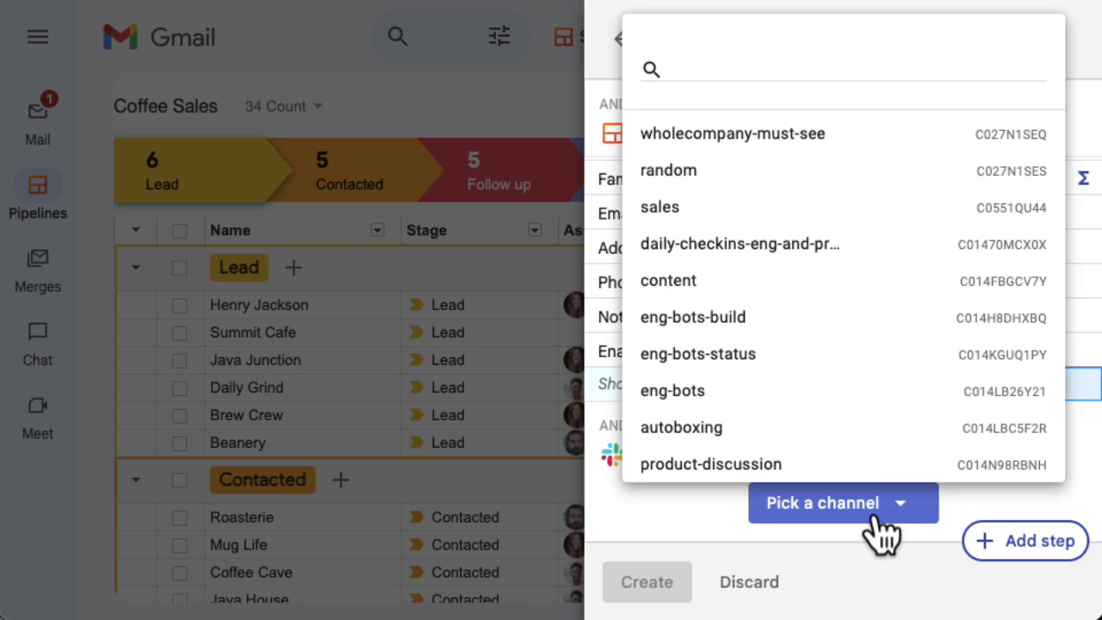
click(740, 214)
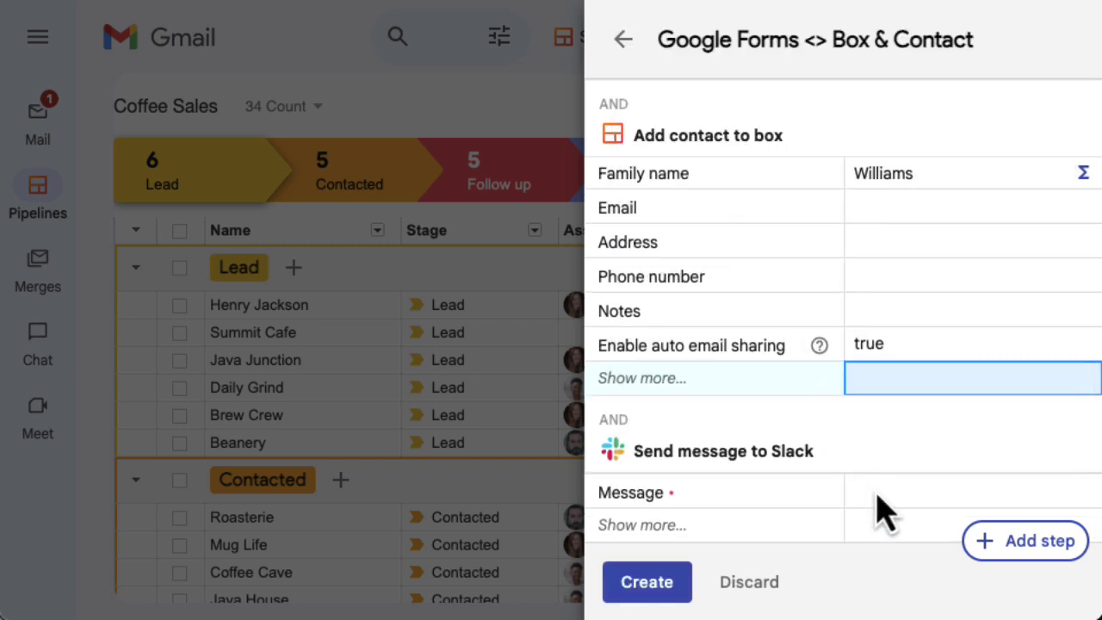
Set the Slack message to "New lead: " followed by the form's Business name answer.
click(877, 496)
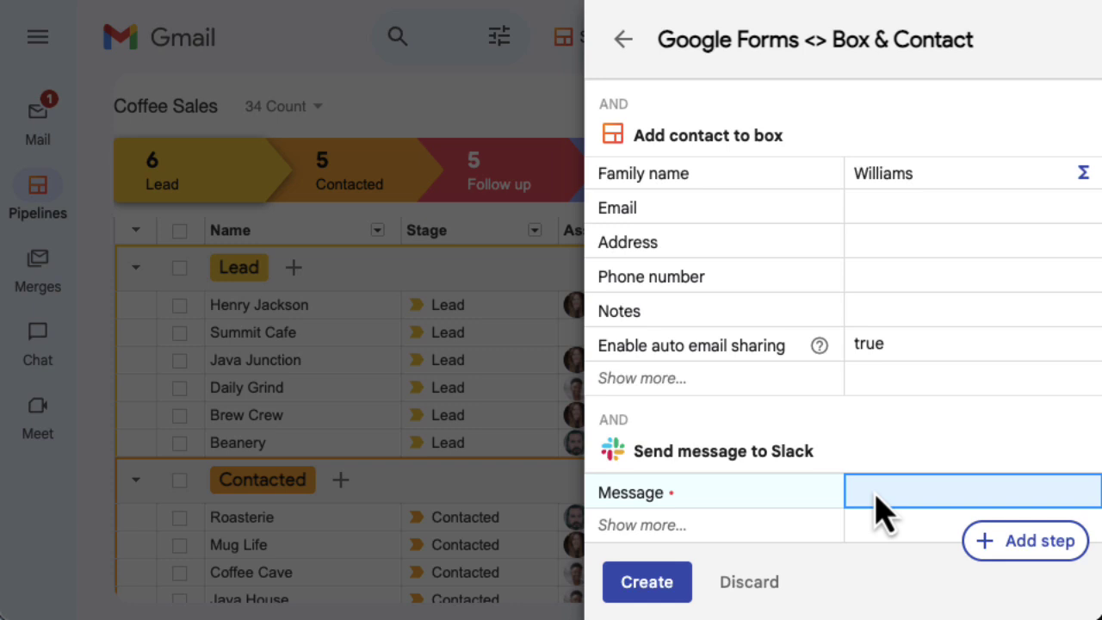
click(875, 494)
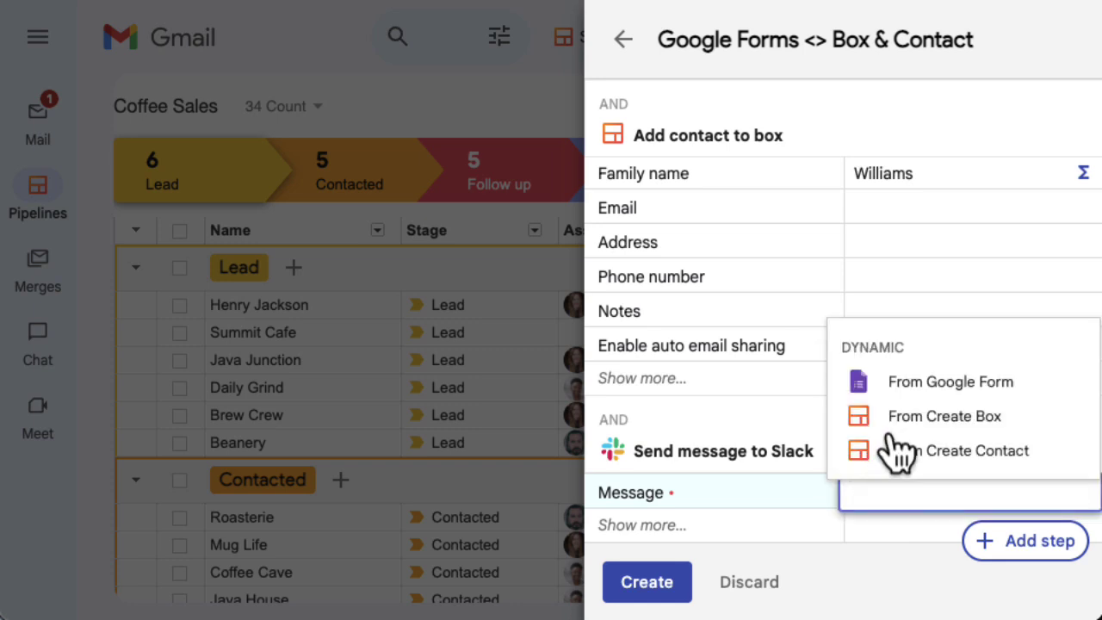
click(865, 383)
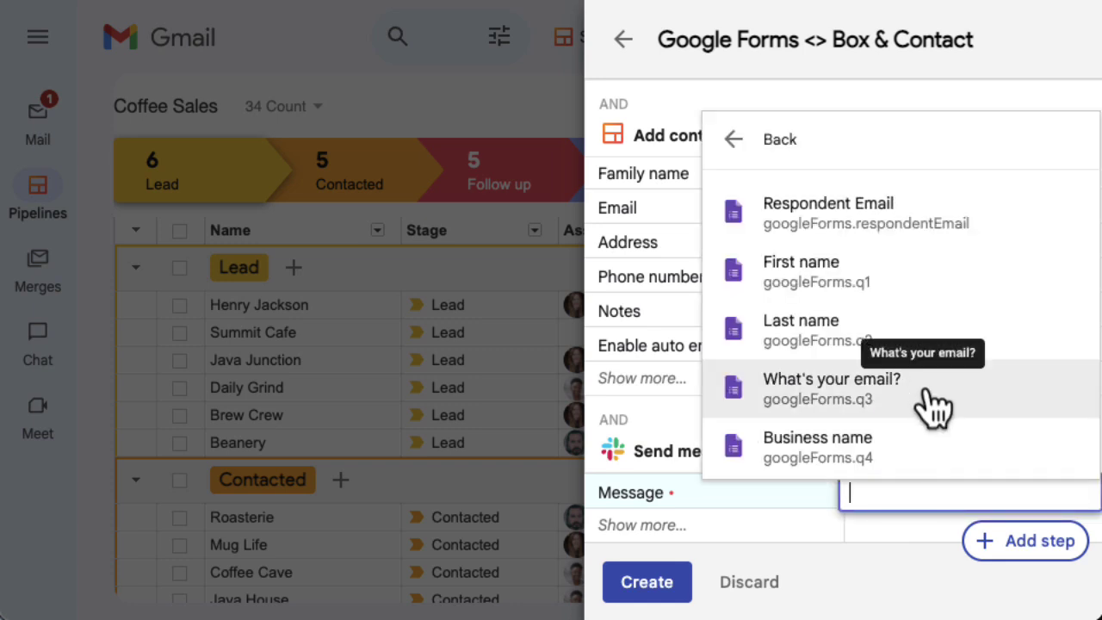
click(904, 447)
click(848, 492)
text(New lead)
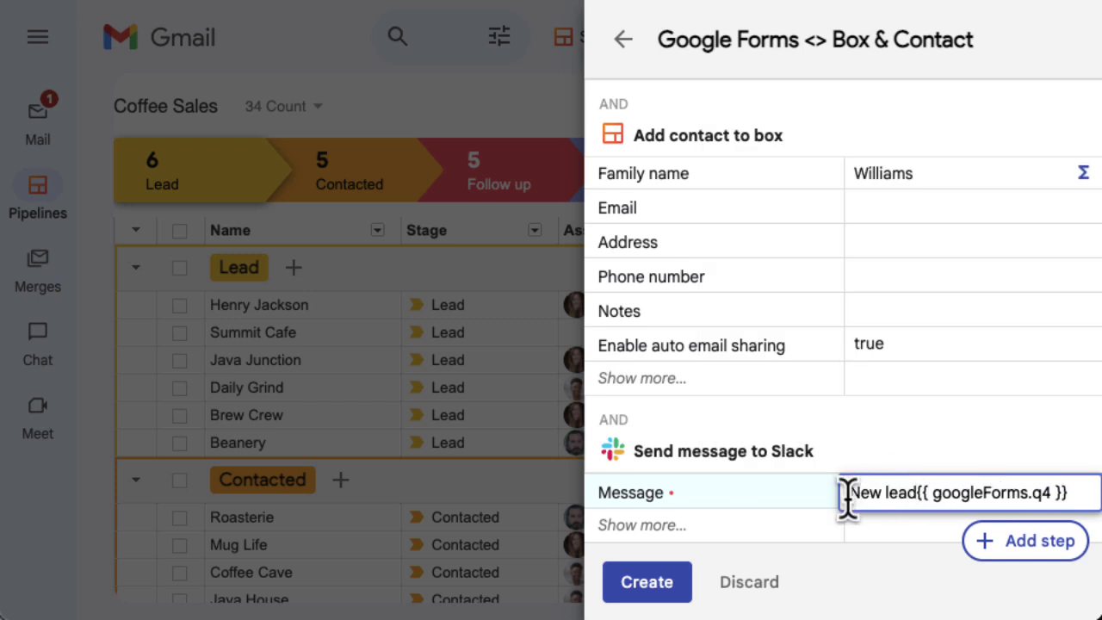
text(:)
click(849, 523)
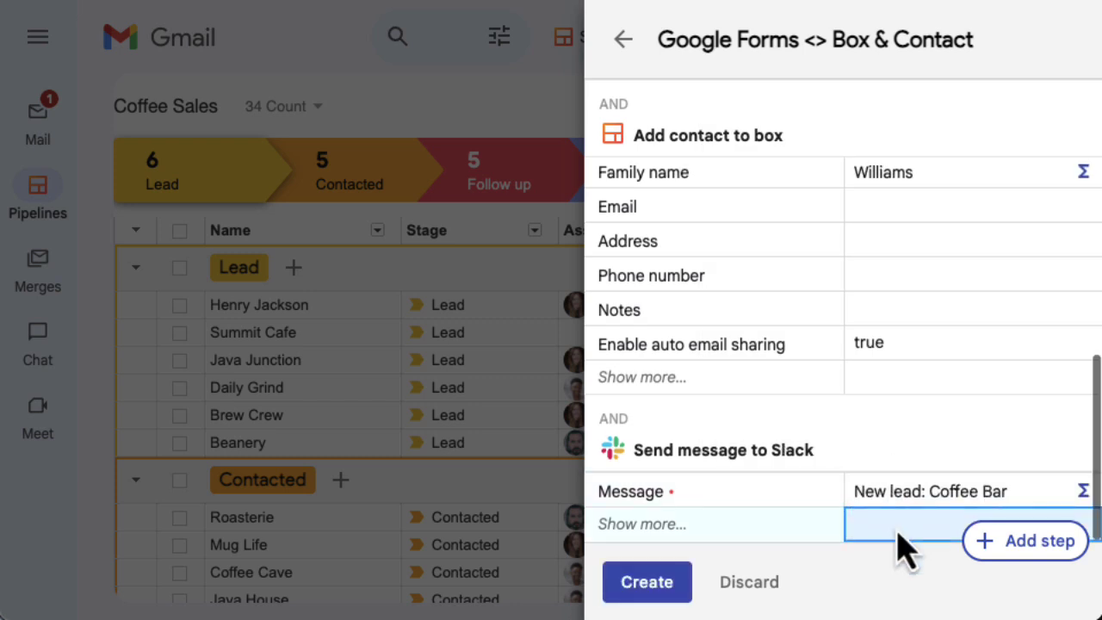
Rename the automation to "Google Forms <> Box & Contact <> Slack" and create it.
click(791, 38)
click(980, 40)
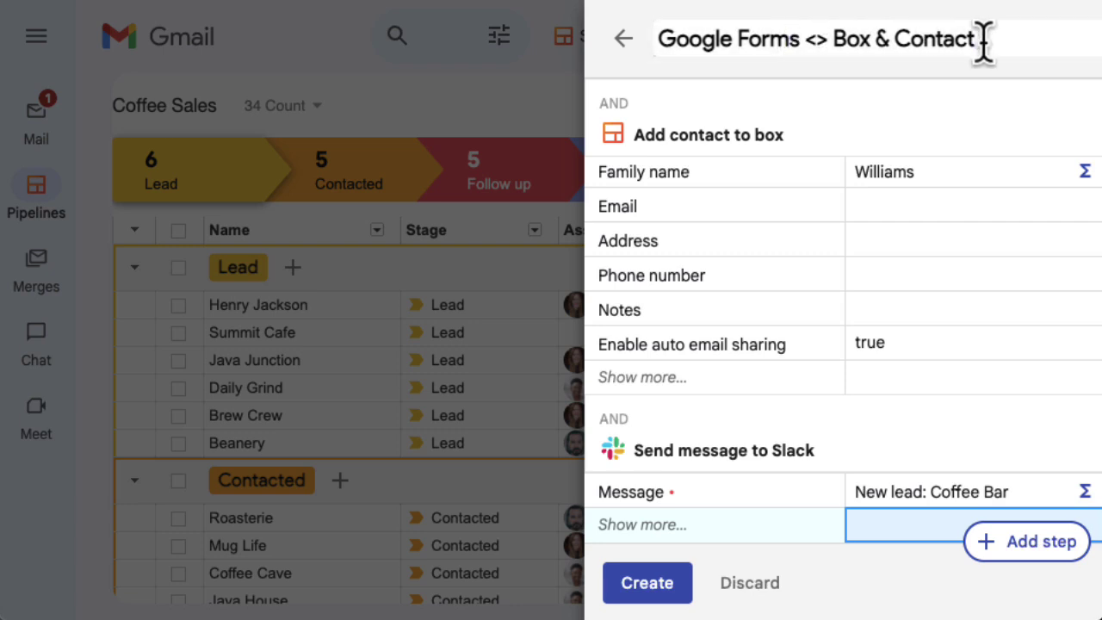
text(<> Slack)
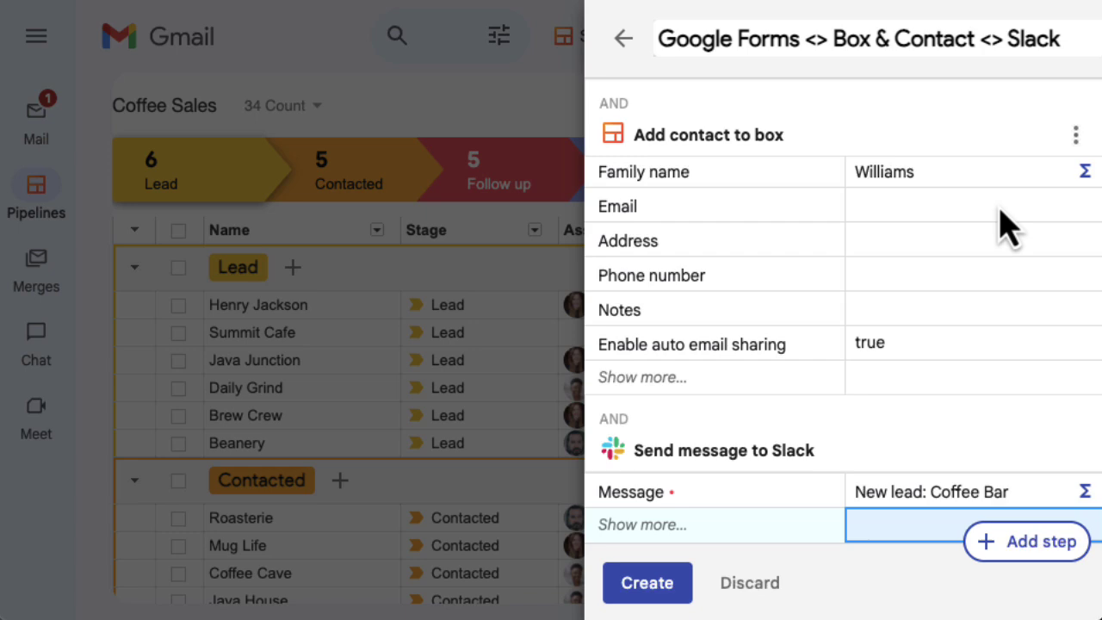
click(660, 590)
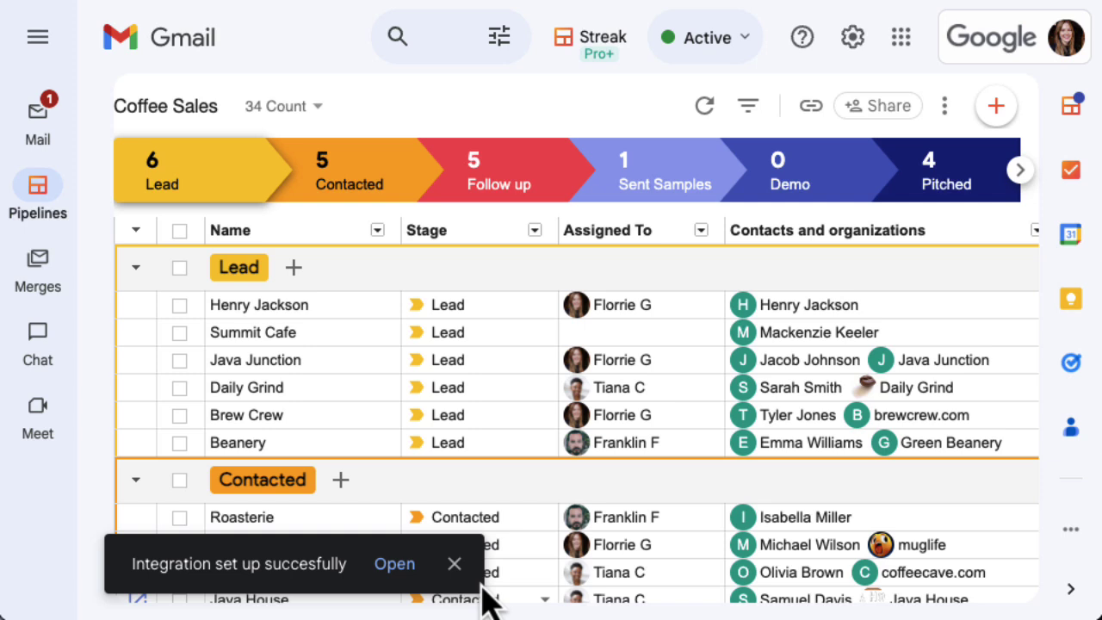
Open the Verified Partner process automation from the pipeline's existing integrations, and view its steps in edit mode without changing anything.
click(944, 106)
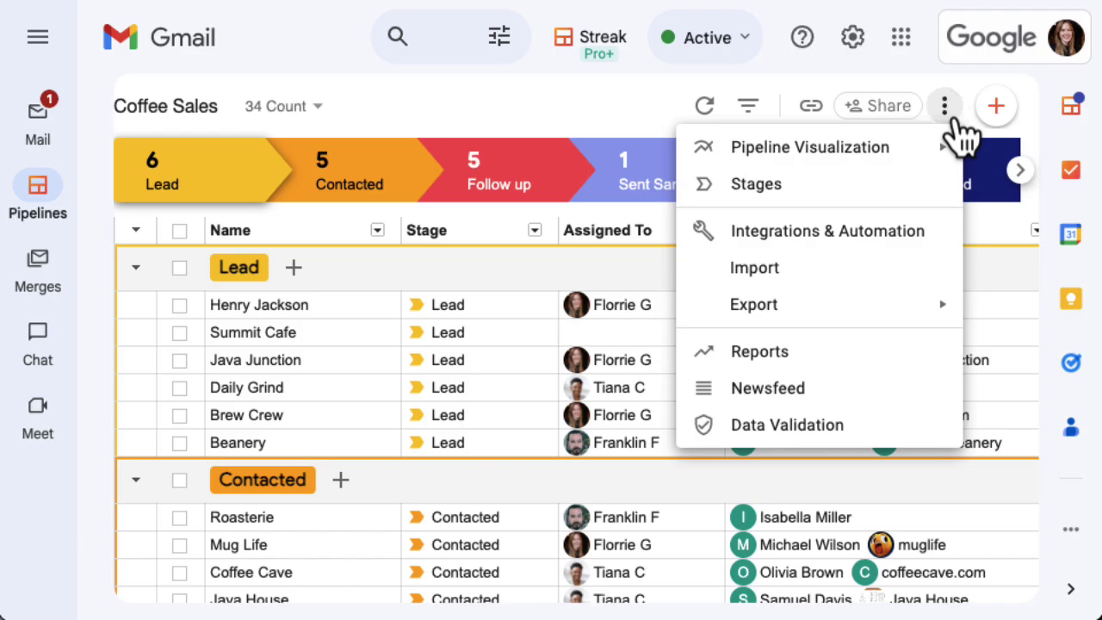
click(899, 235)
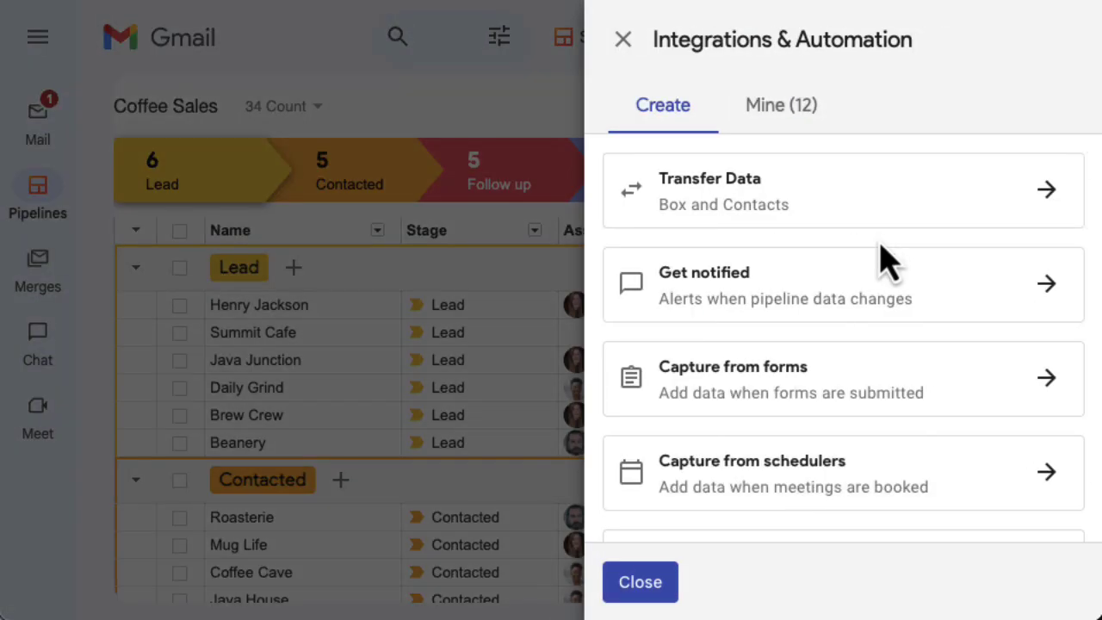
click(786, 120)
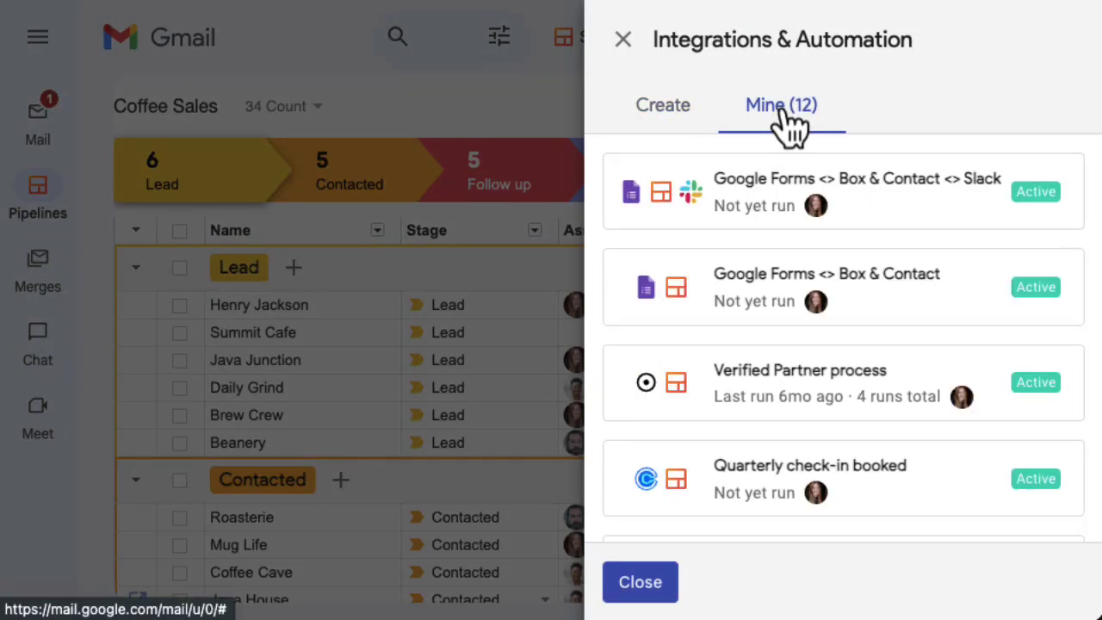
click(839, 387)
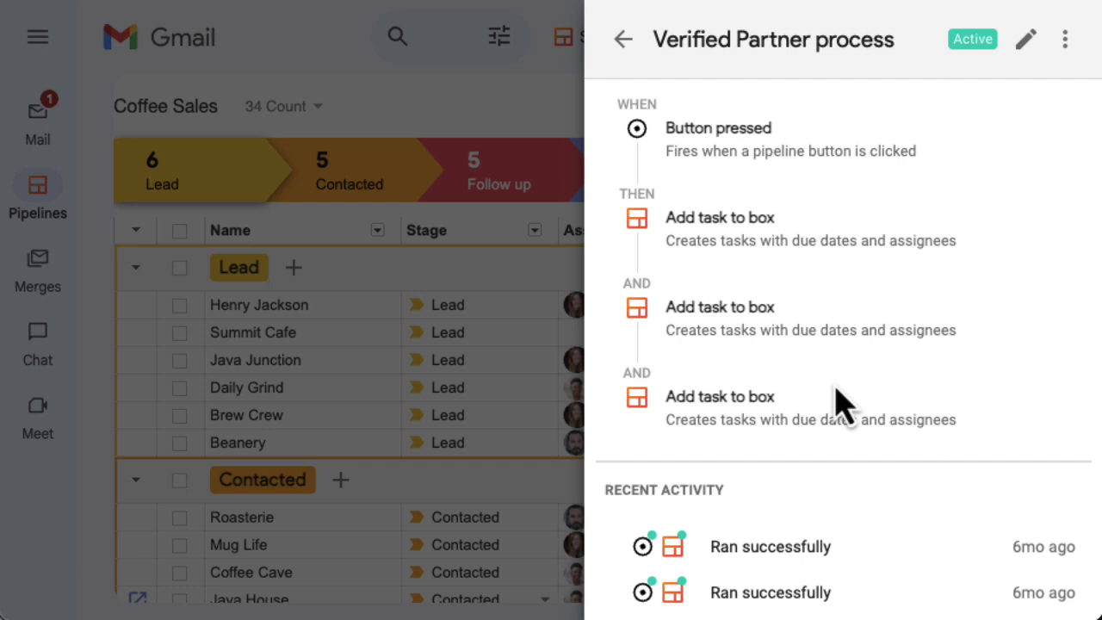
click(1023, 40)
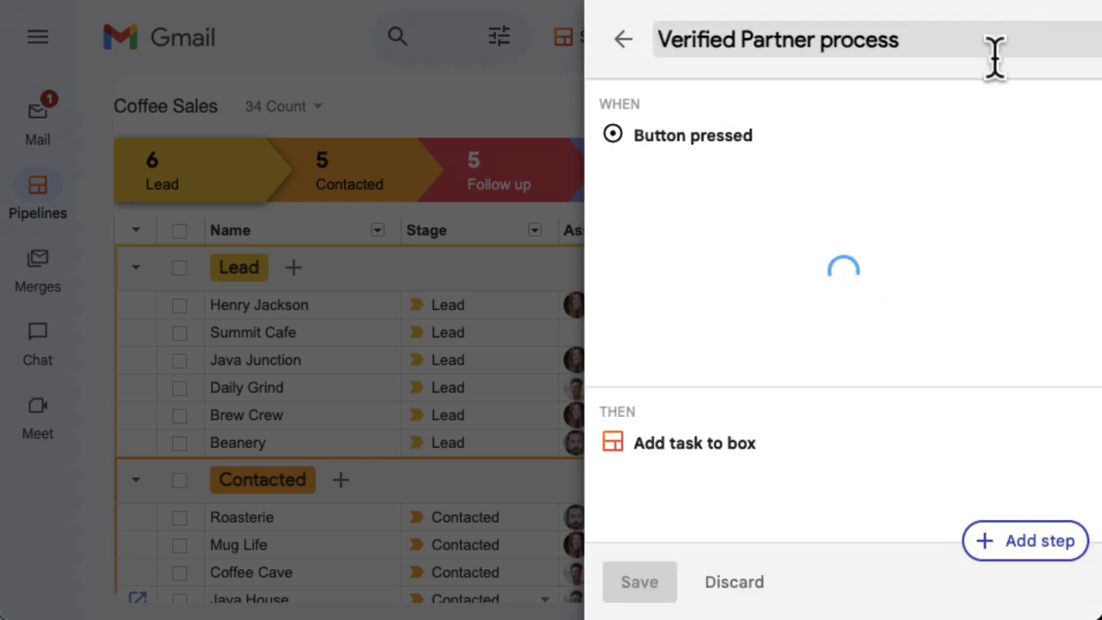
click(624, 40)
Show the run logs of the Verified Partner process automation and examine its individual runs.
click(1065, 38)
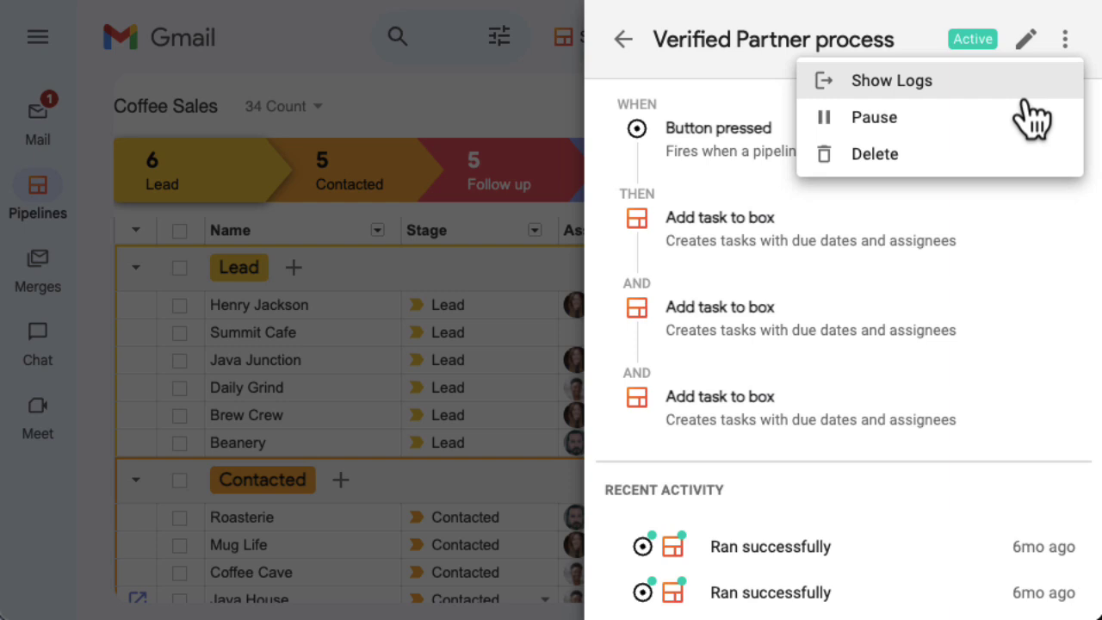
click(981, 85)
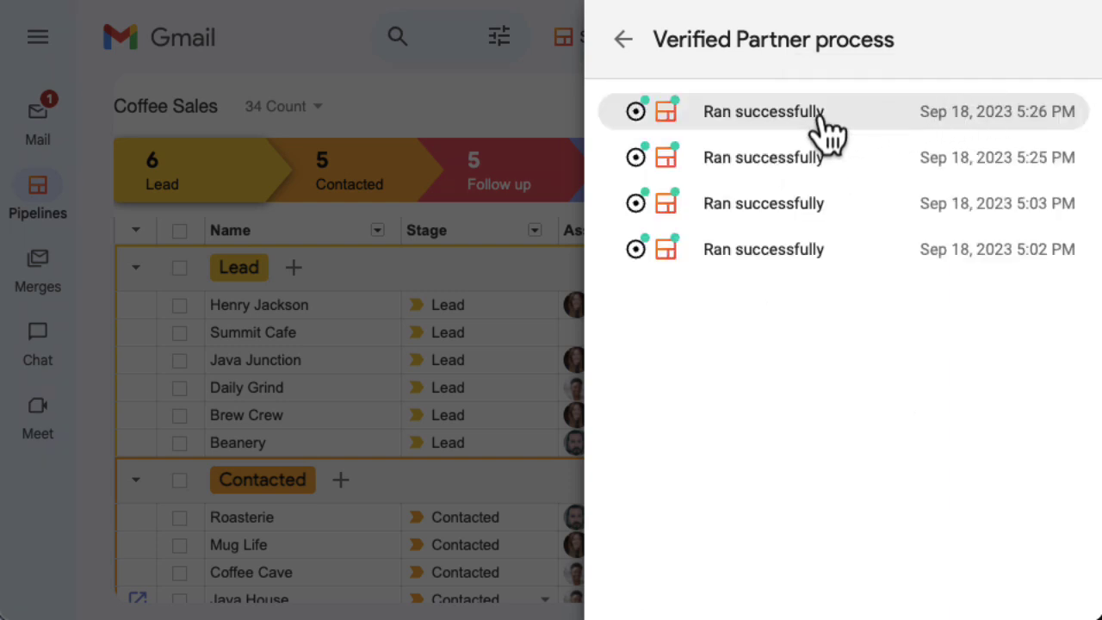
click(809, 217)
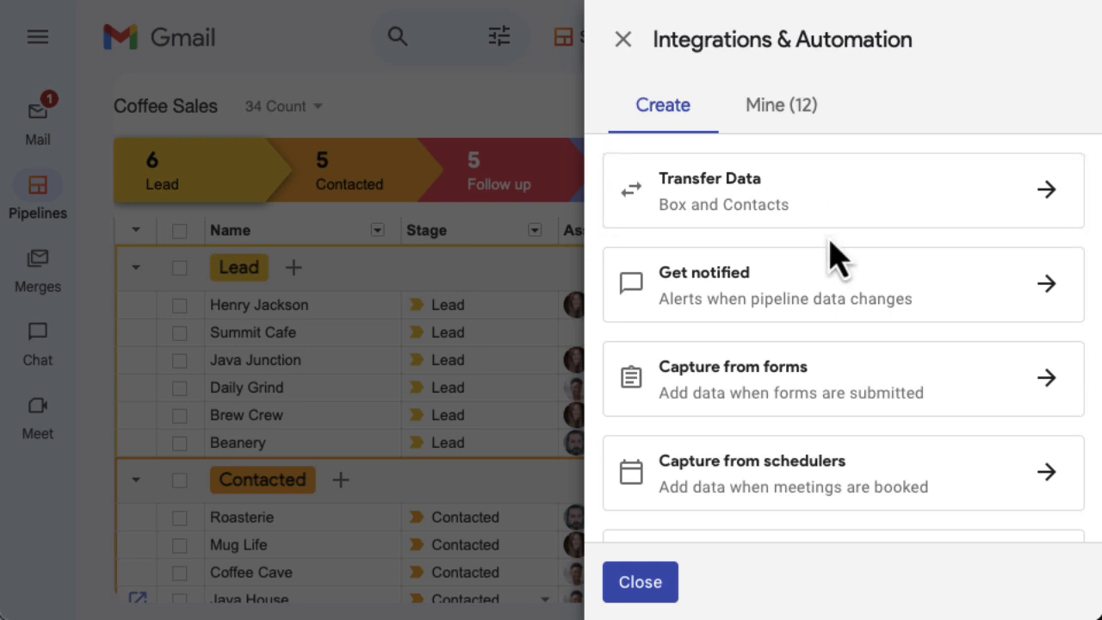
Browse the options for creating integrations down to Custom integrations, and return to the Coffee Sales pipeline.
scroll(832, 248, down, 2)
scroll(833, 252, down, 5)
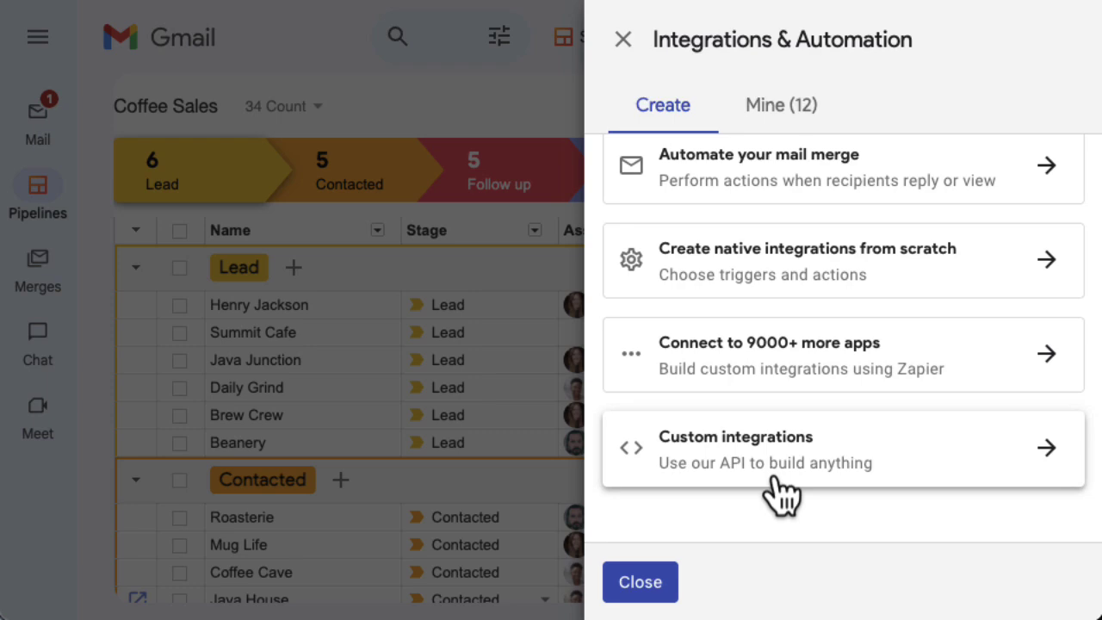
click(646, 583)
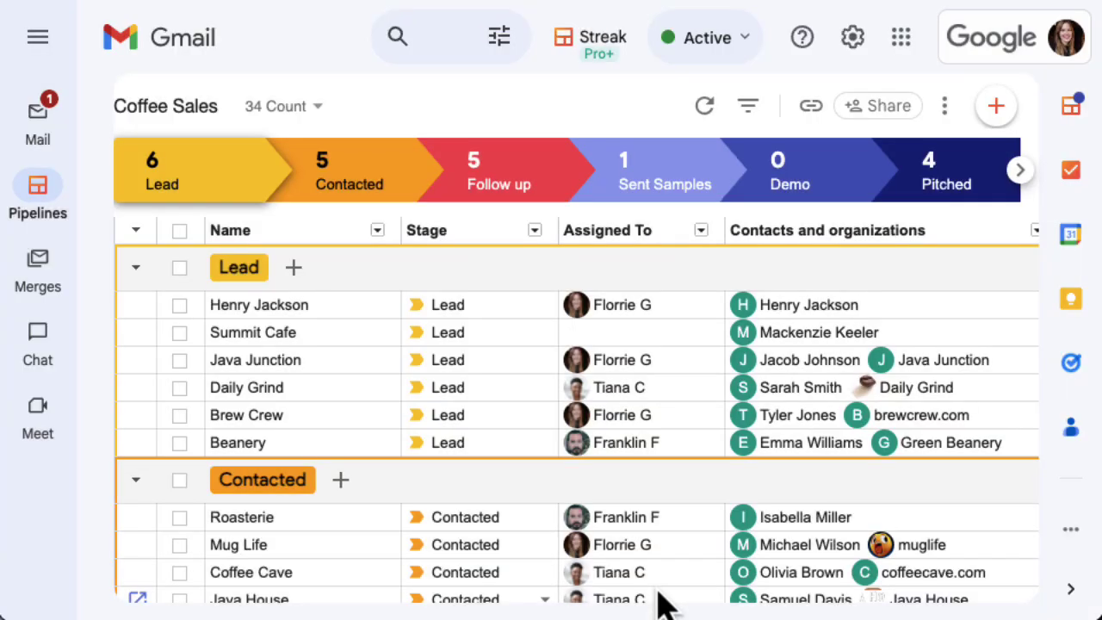